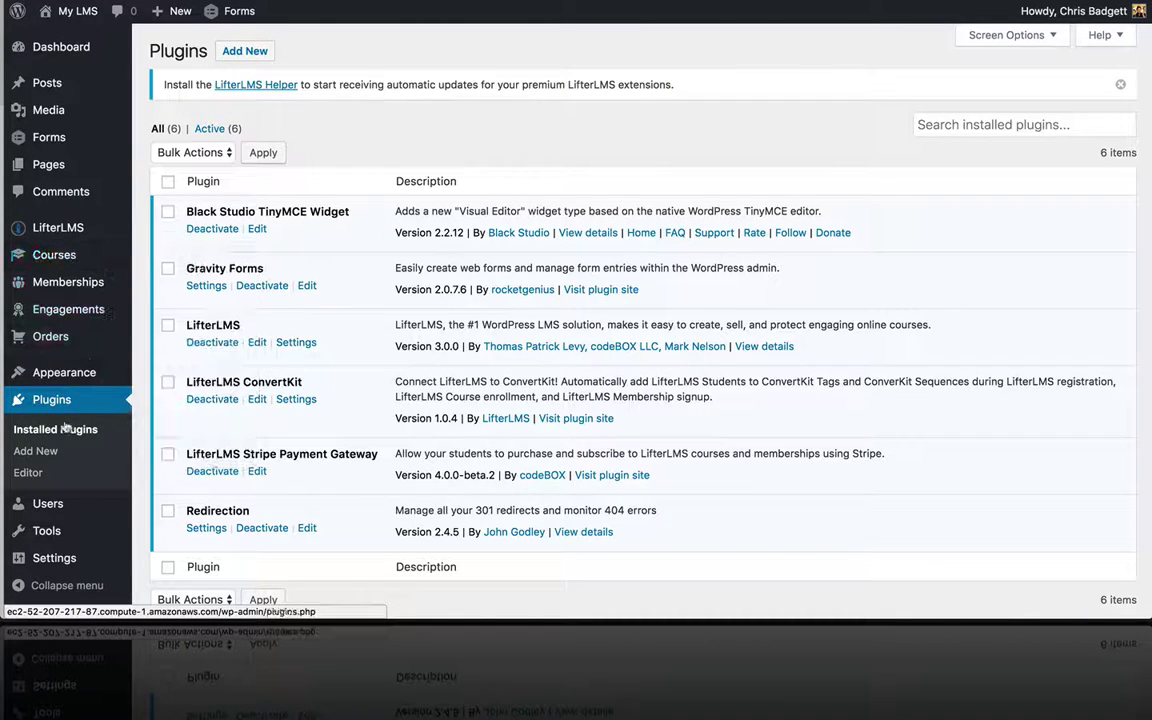
- Upload the LifterLMS Gravity Forms zip, then install and activate it, making seven active plugins
left_click(237, 60)
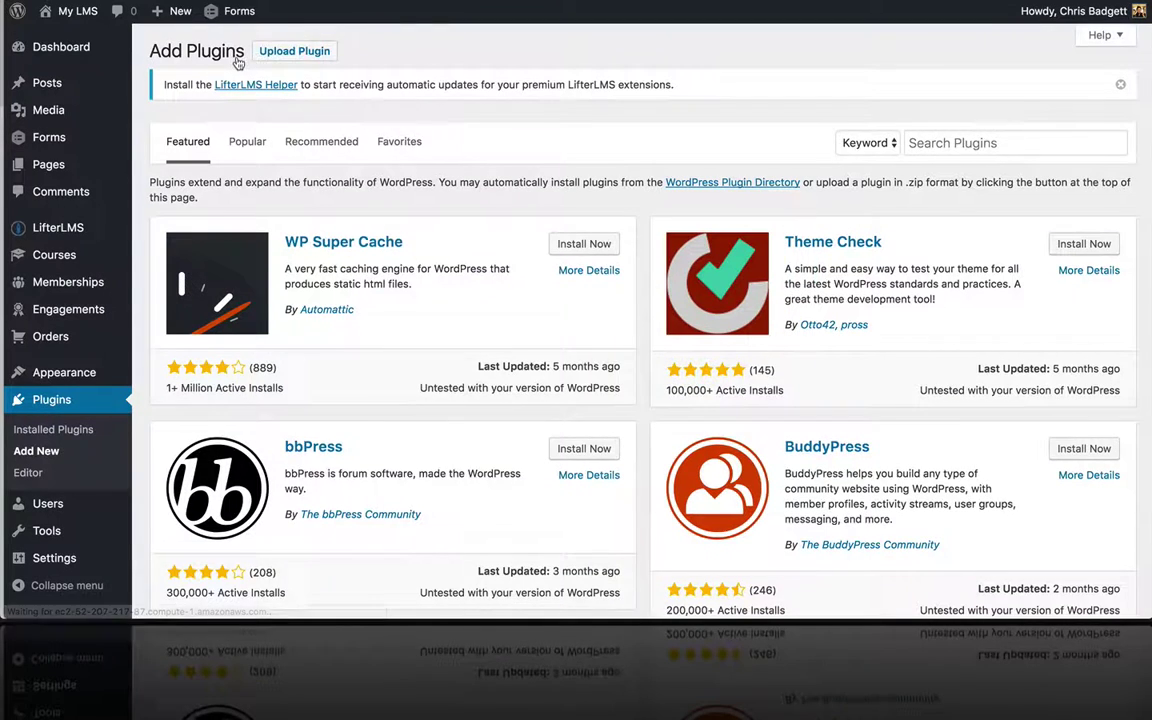
left_click(280, 51)
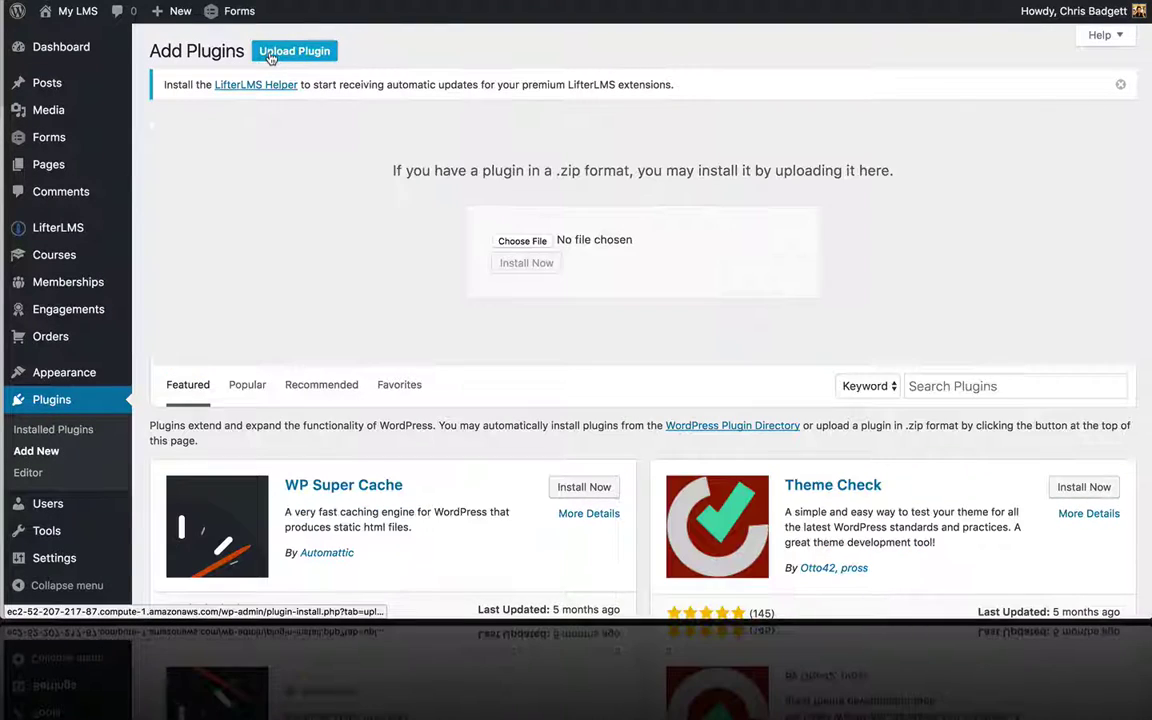
left_click(500, 240)
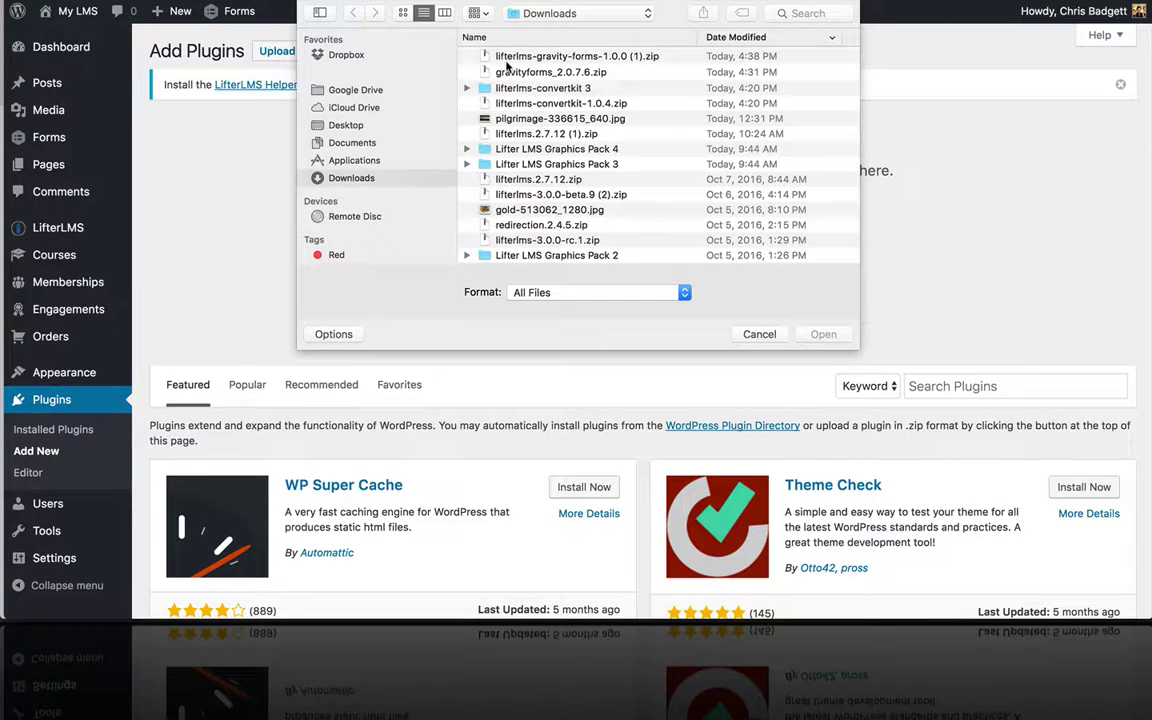
left_click(507, 57)
left_click(820, 334)
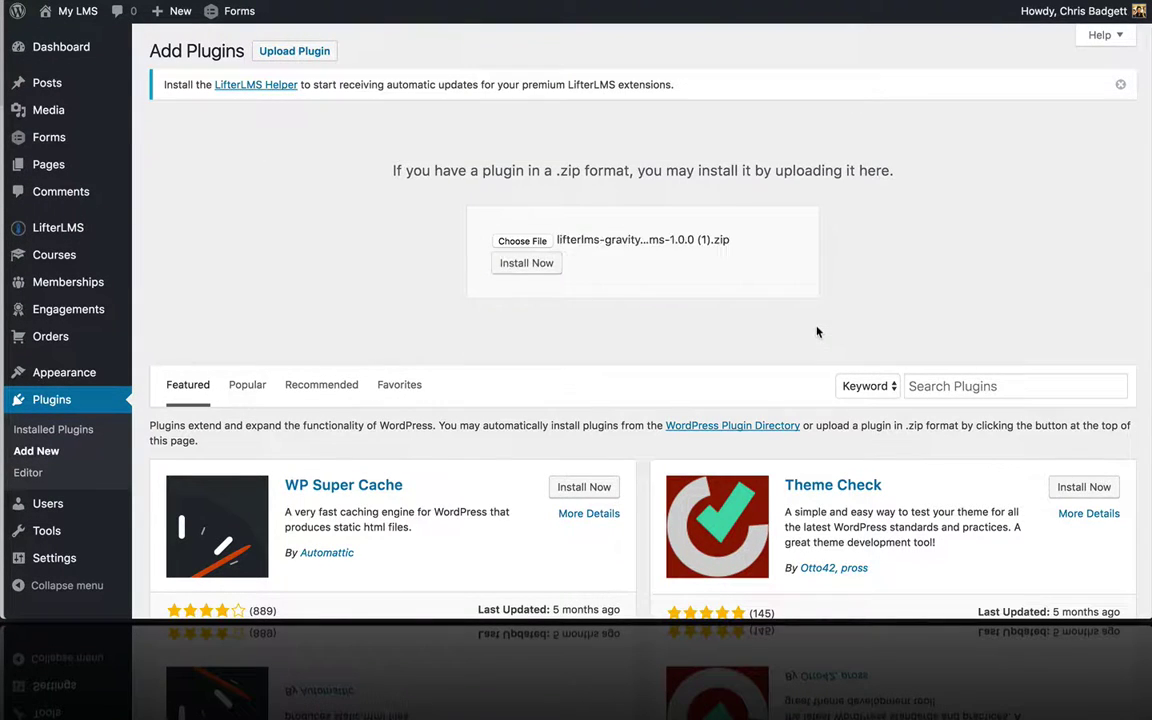
left_click(530, 265)
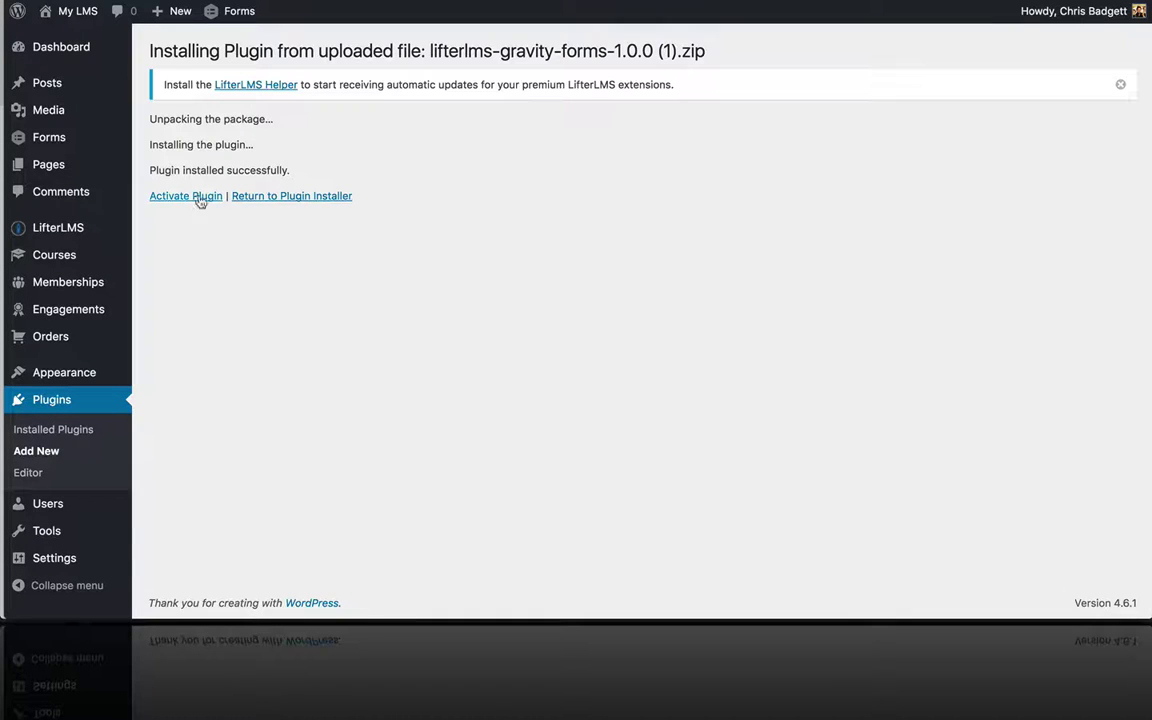
left_click(200, 197)
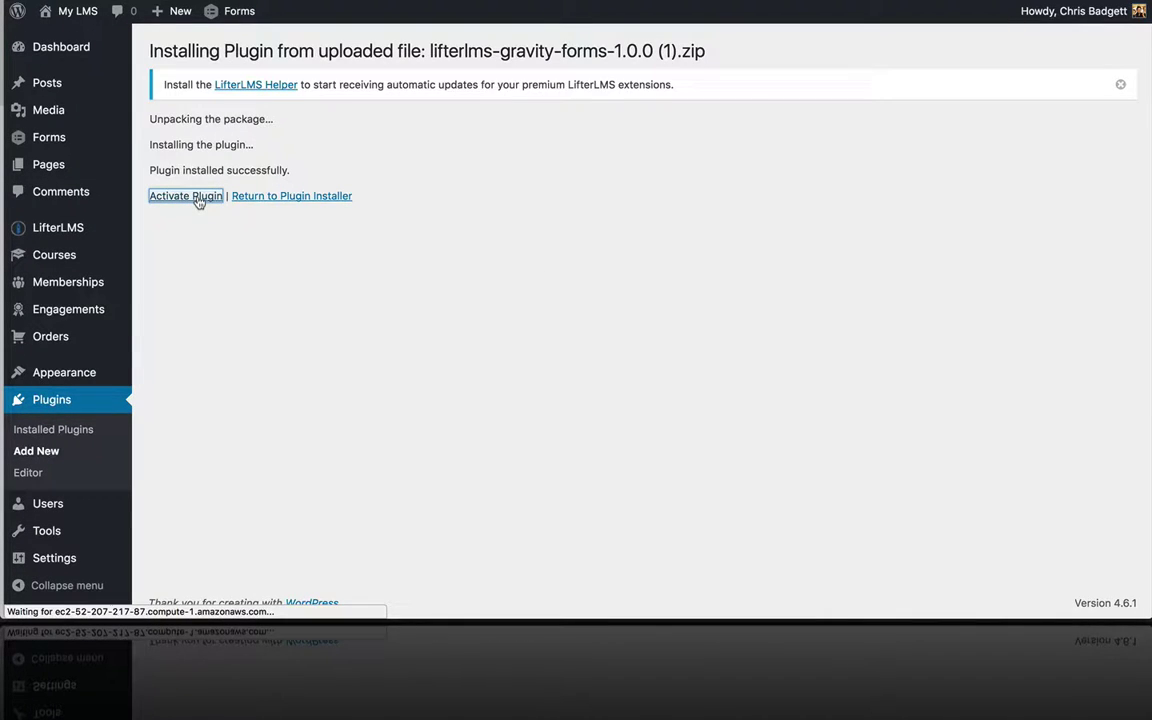
scroll(443, 372, "down", 2)
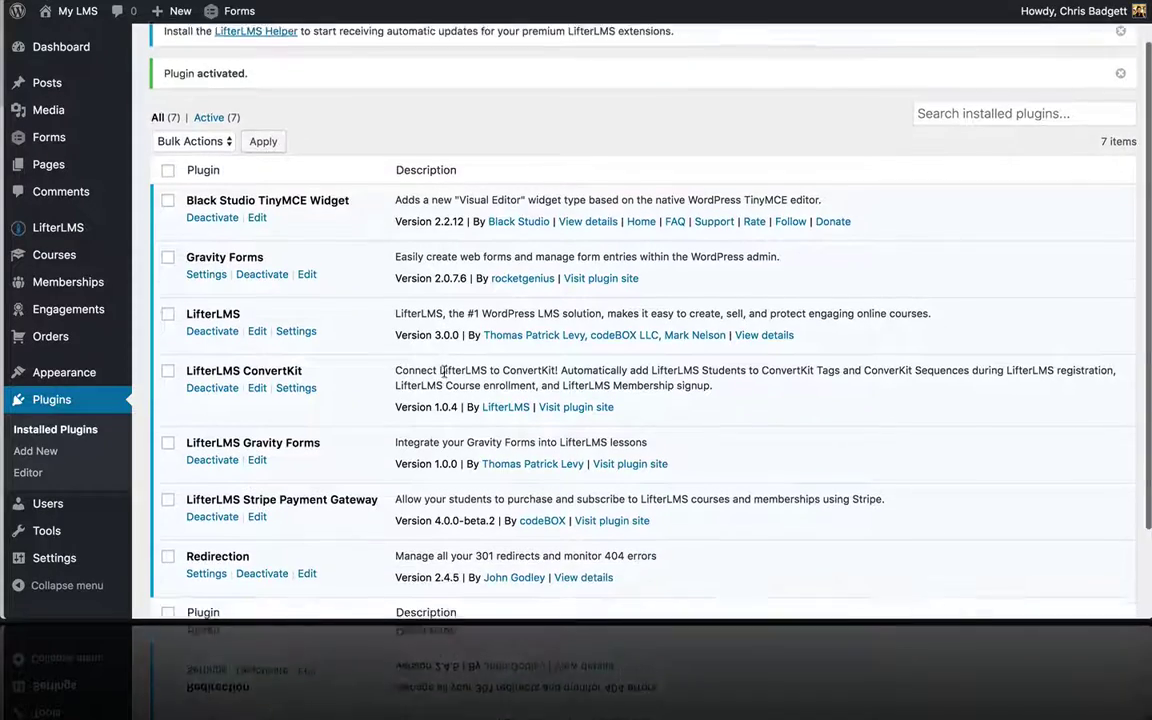
scroll(443, 372, "down", 2)
scroll(305, 290, "up", 4)
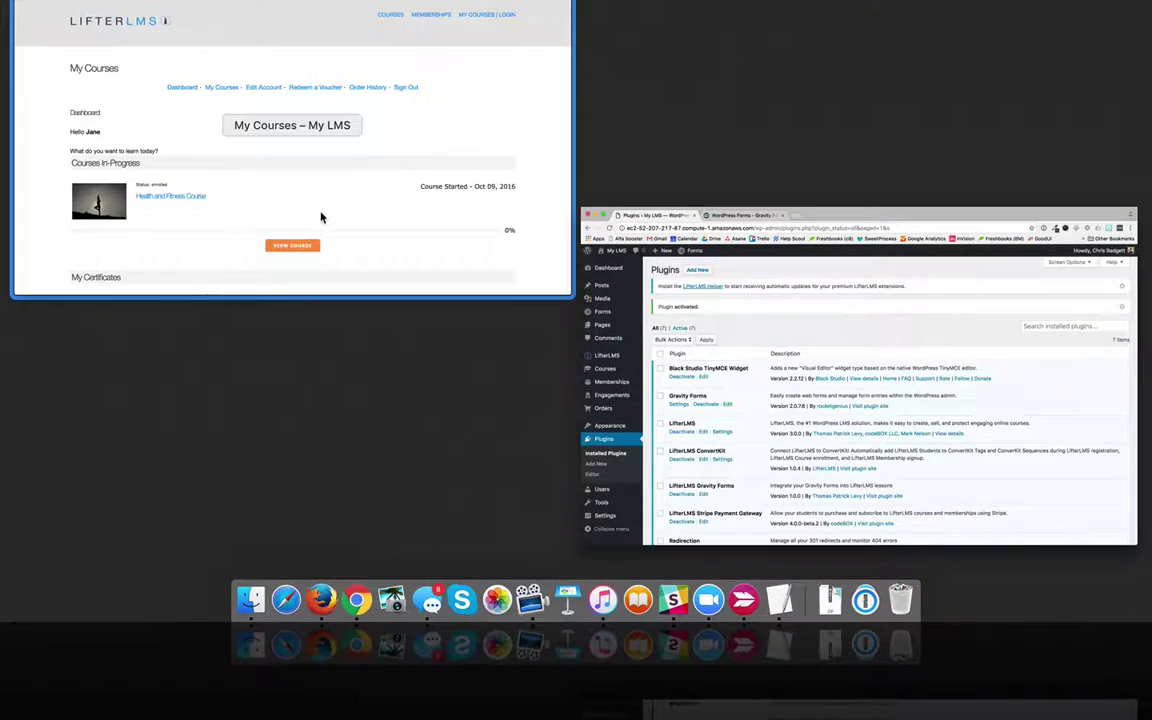
- Preview Health and Fitness Course Lesson 1 as the student: only a video, 0% progress
left_click(321, 217)
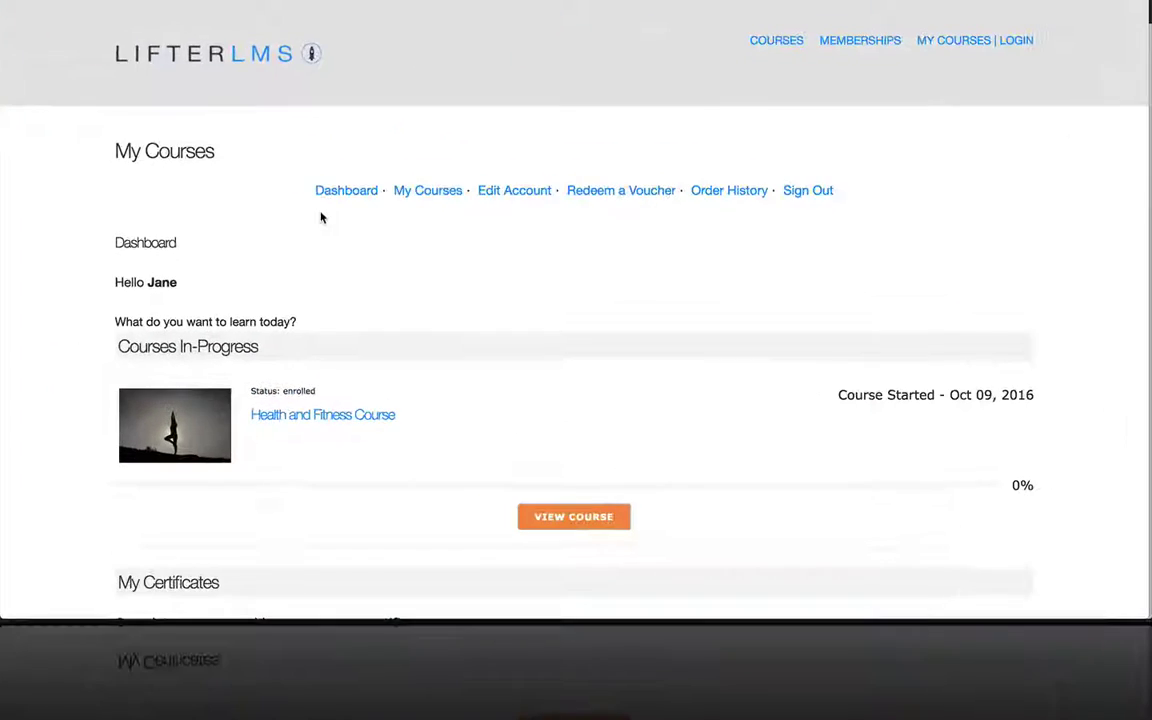
left_click(305, 420)
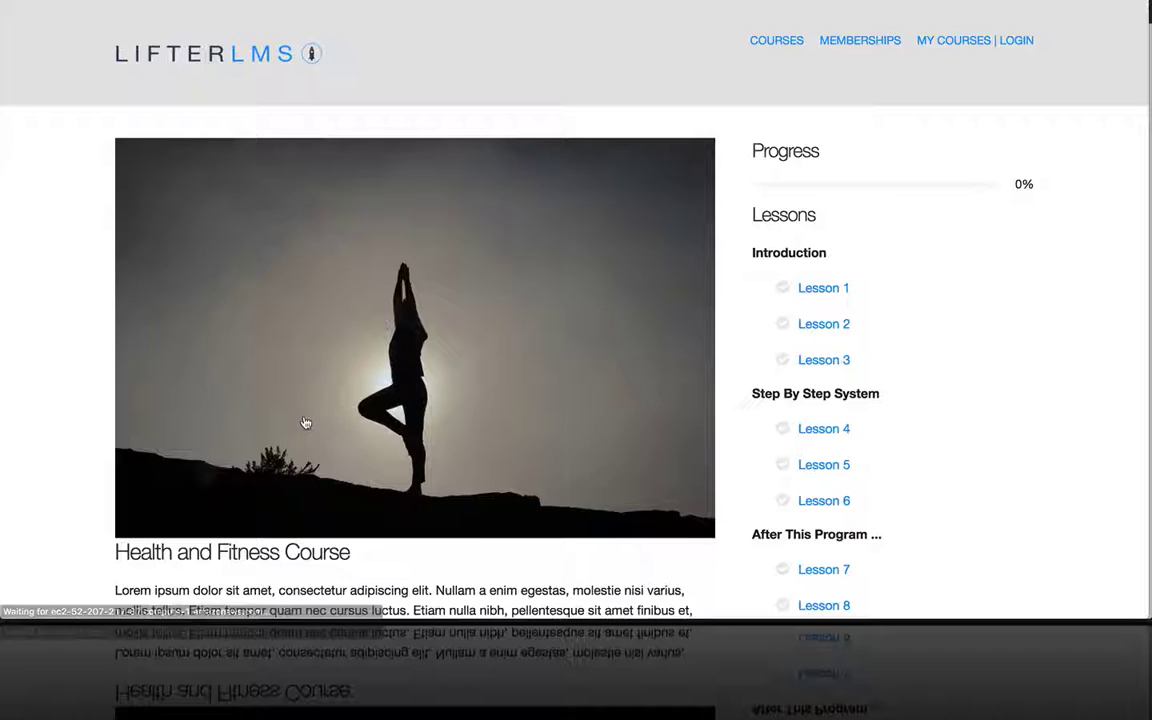
scroll(305, 422, "down", 2)
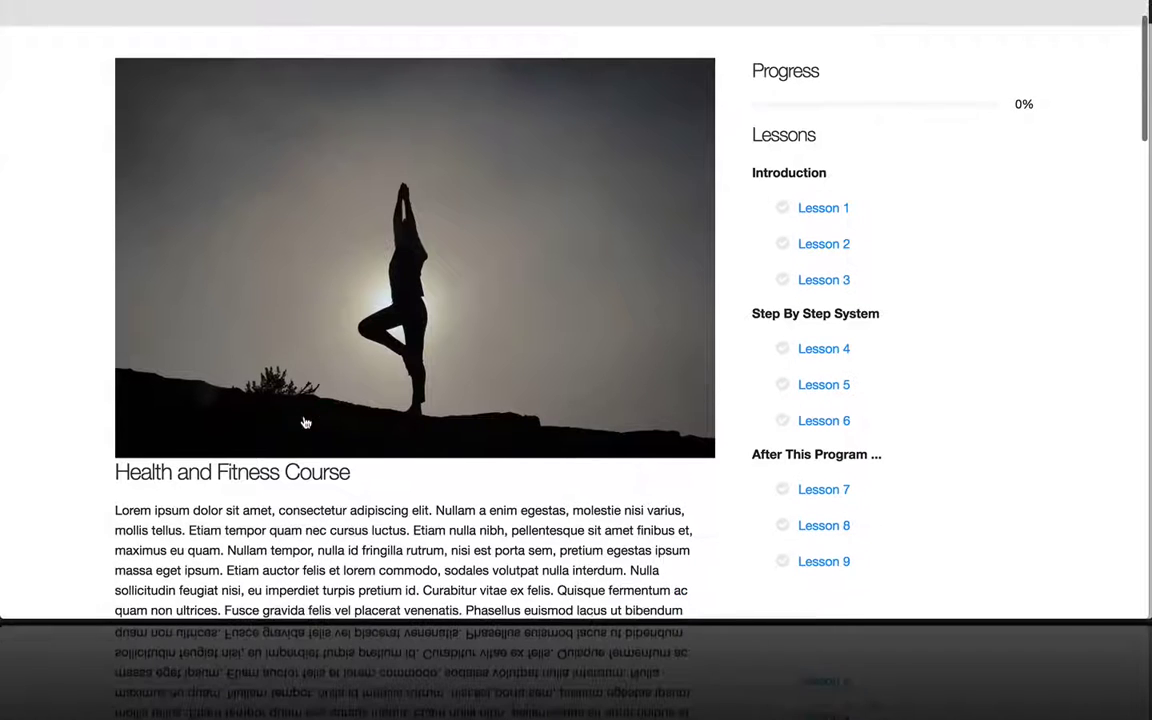
left_click(813, 217)
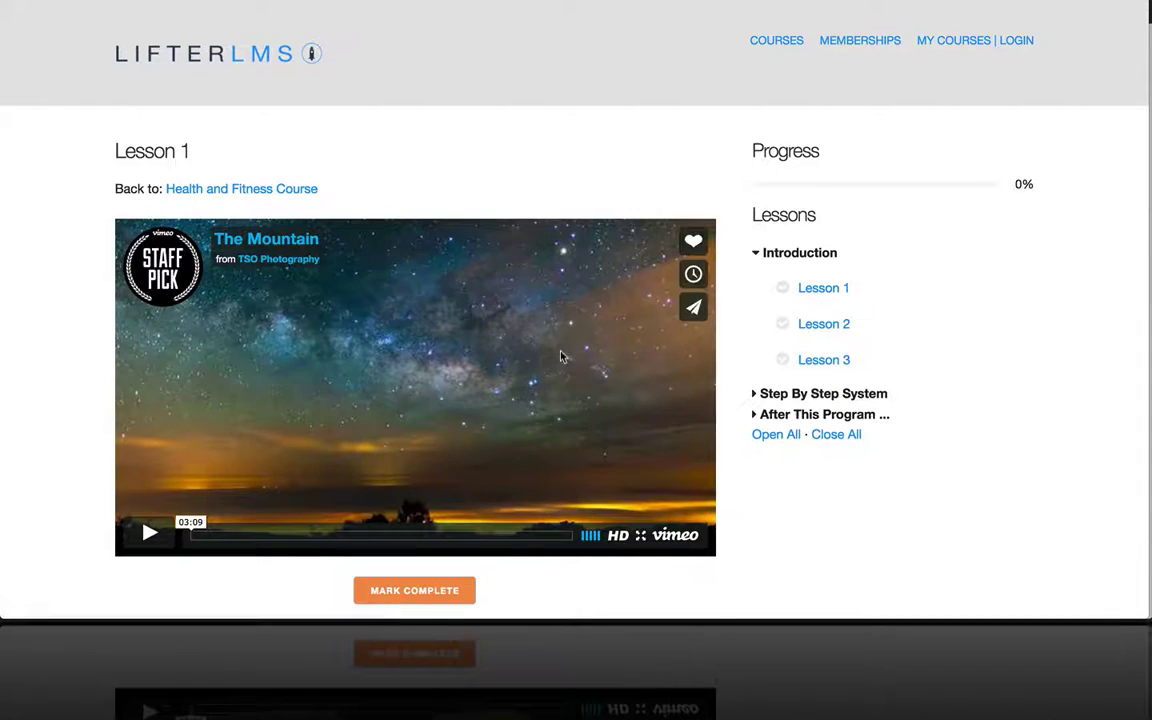
scroll(560, 355, "down", 3)
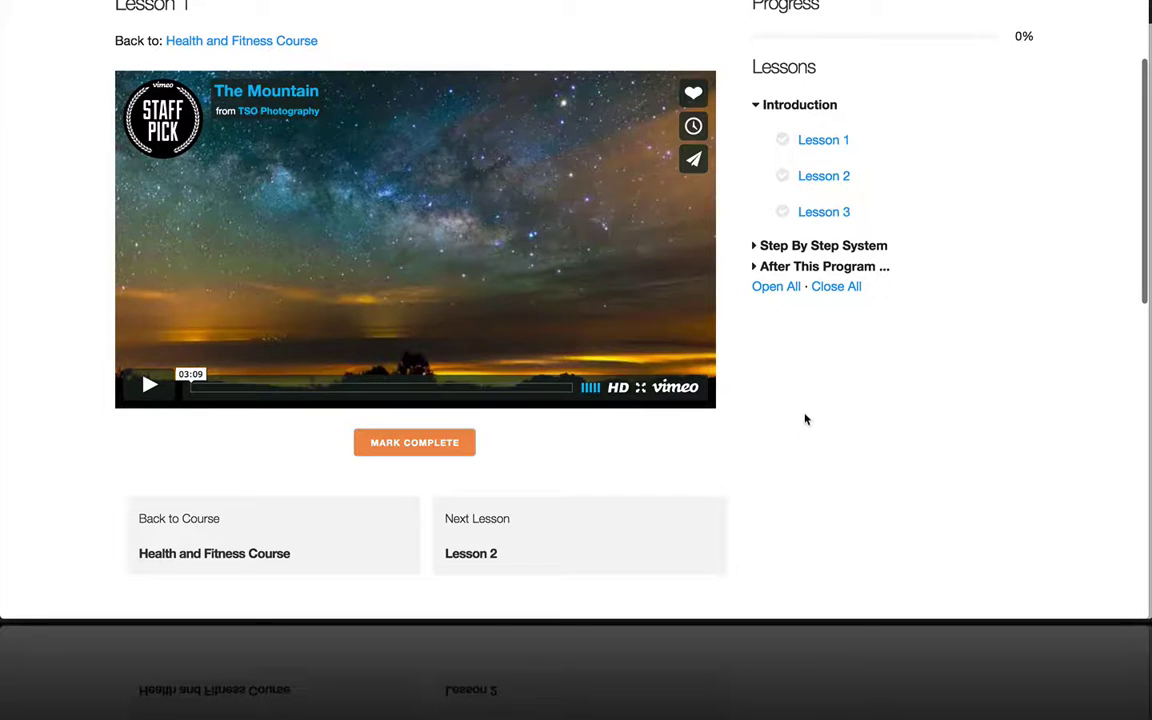
scroll(807, 425, "up", 3)
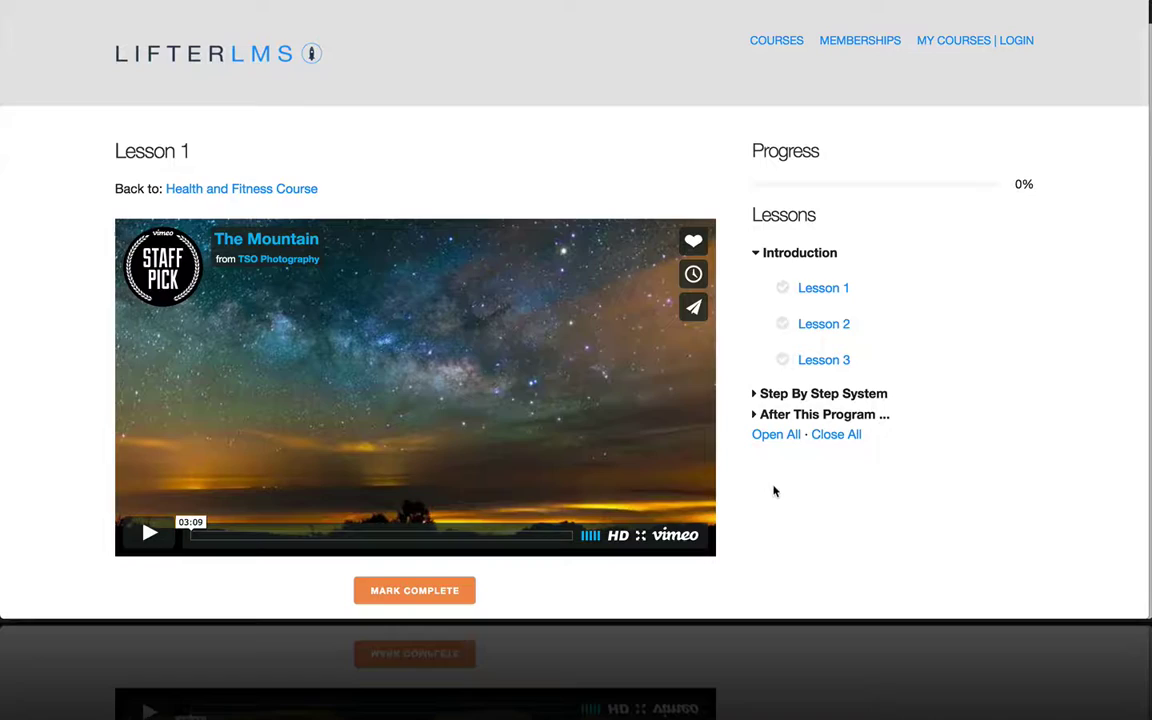
key("ctrl+Up")
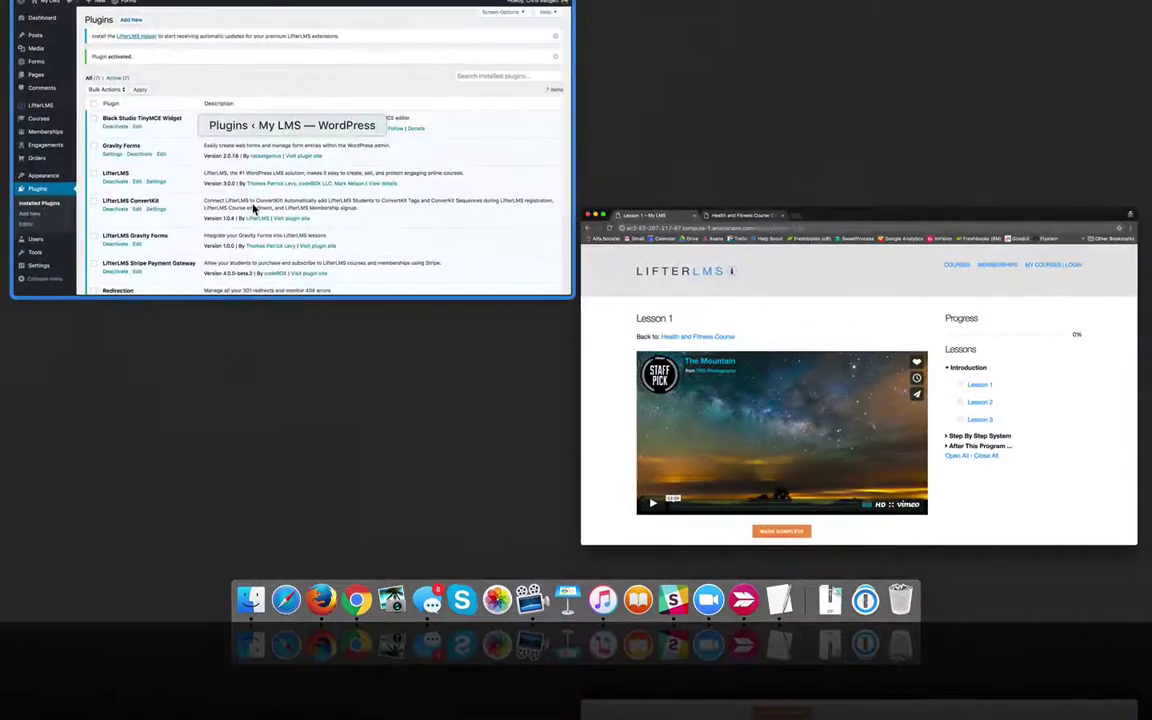
- Open Health and Fitness Course Lesson 1 in the admin editor via the public course catalog
left_click(253, 209)
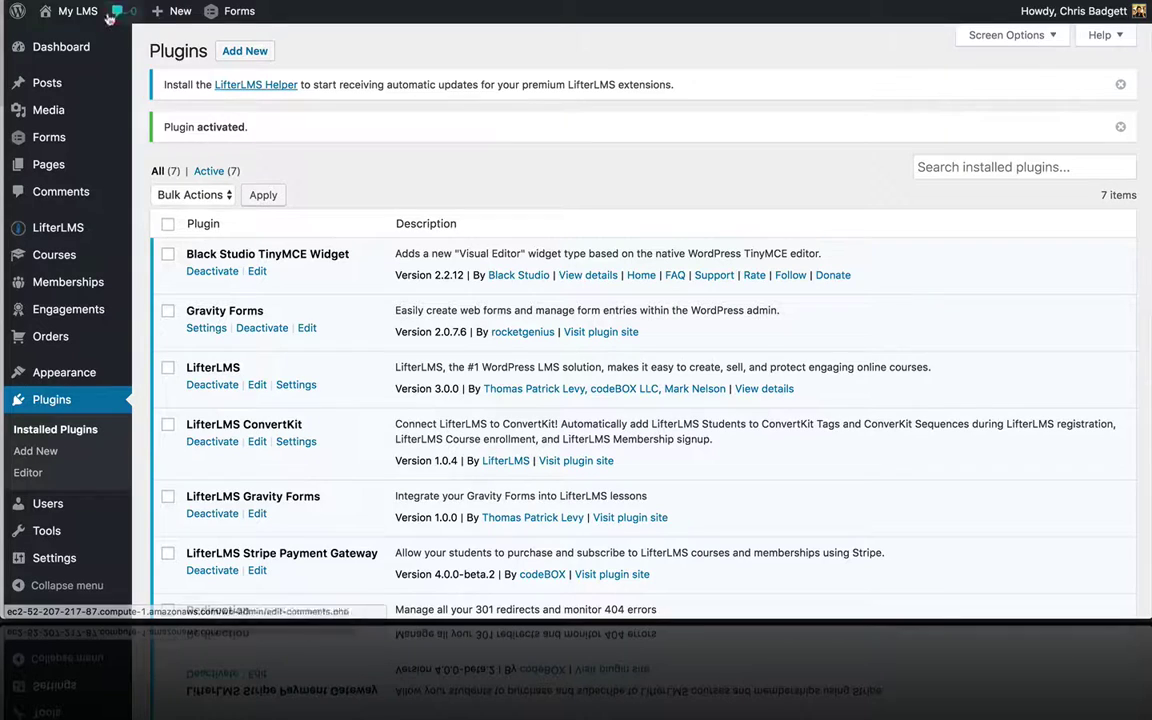
mouse_move(70, 11)
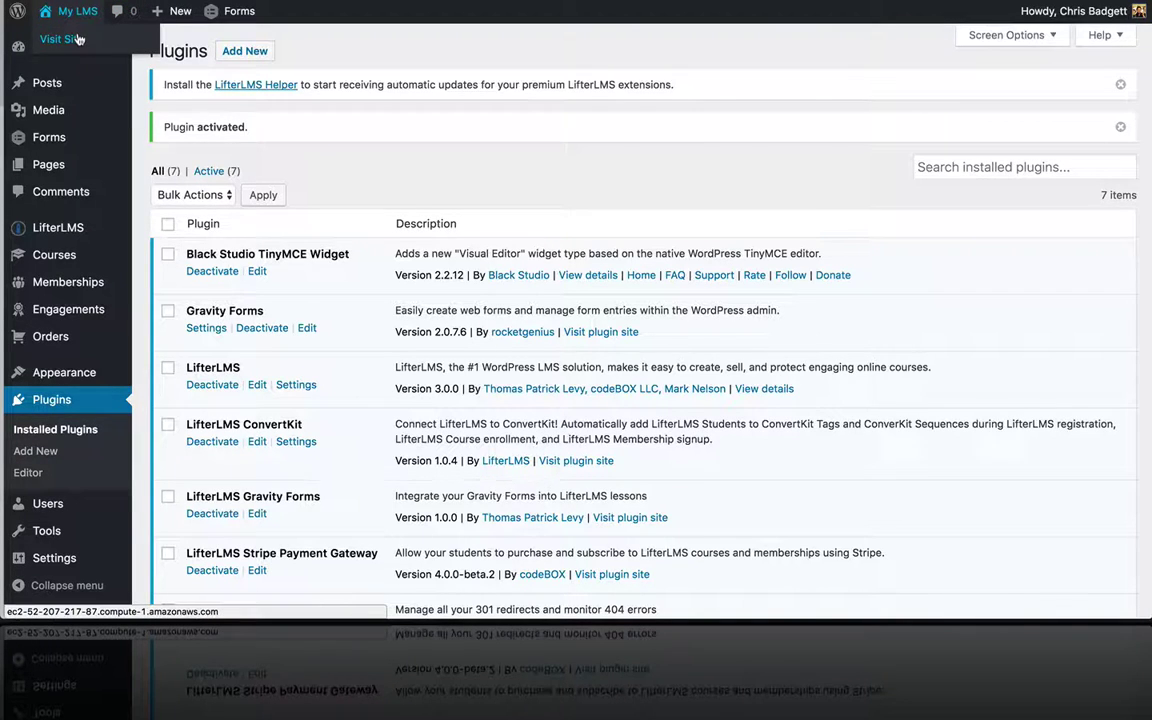
left_click(79, 39)
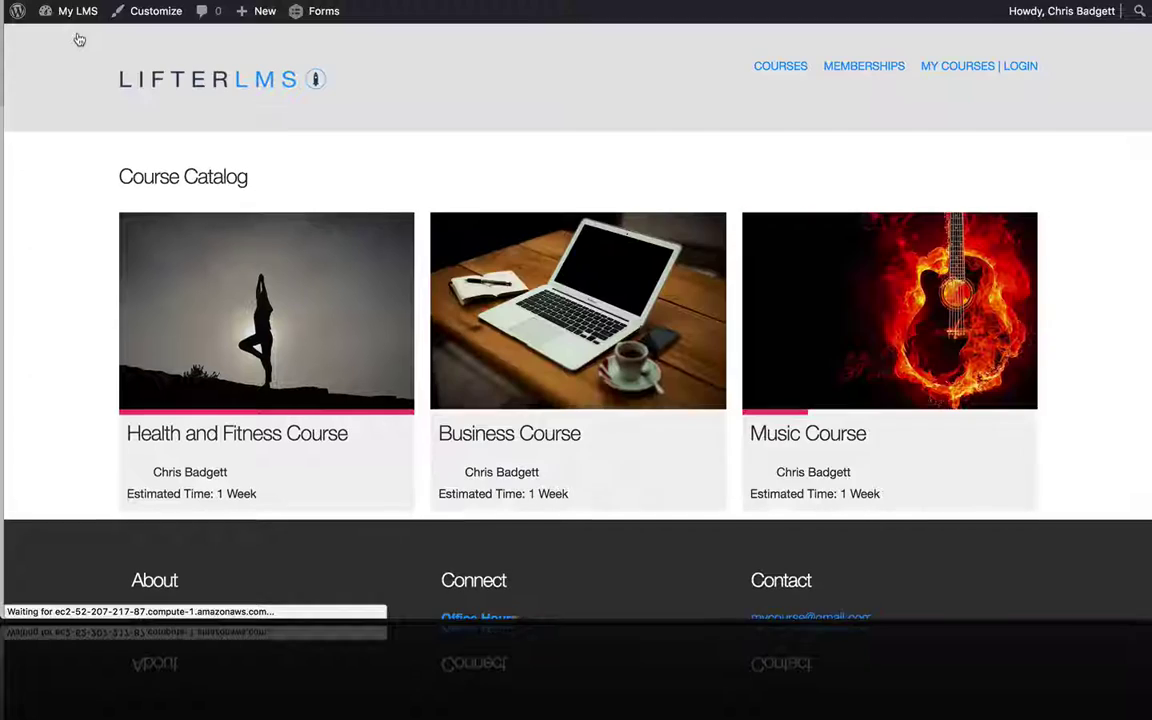
left_click(203, 257)
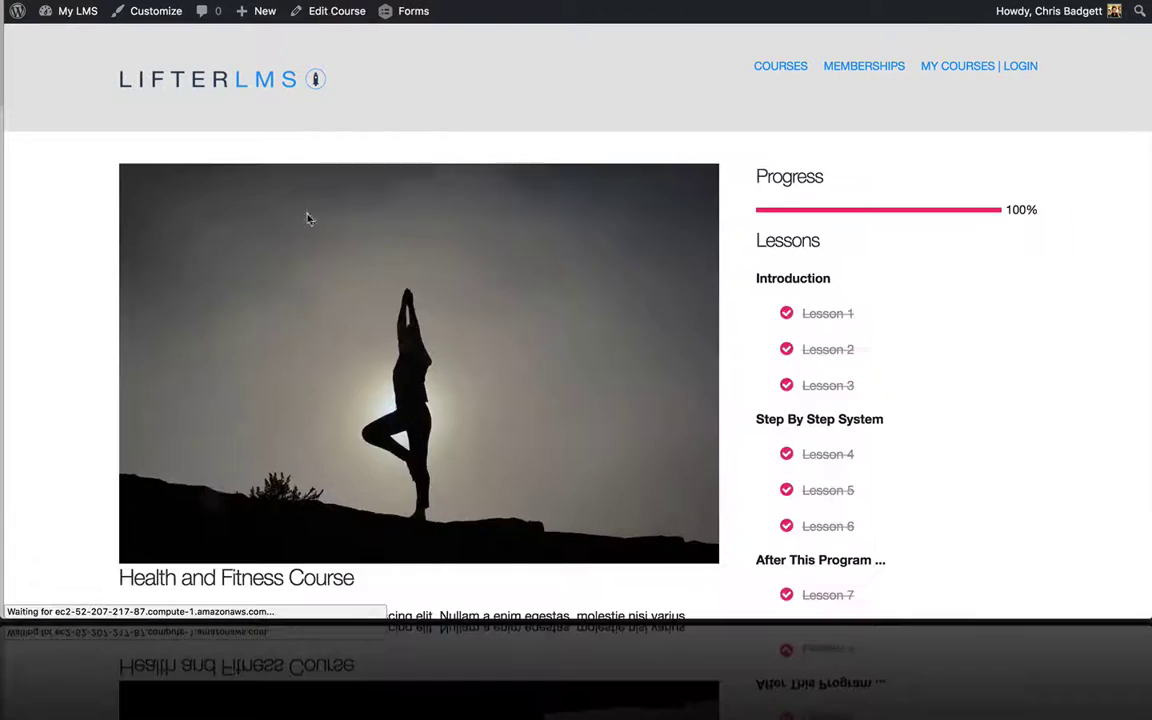
left_click(809, 318)
scroll(478, 309, "down", 5)
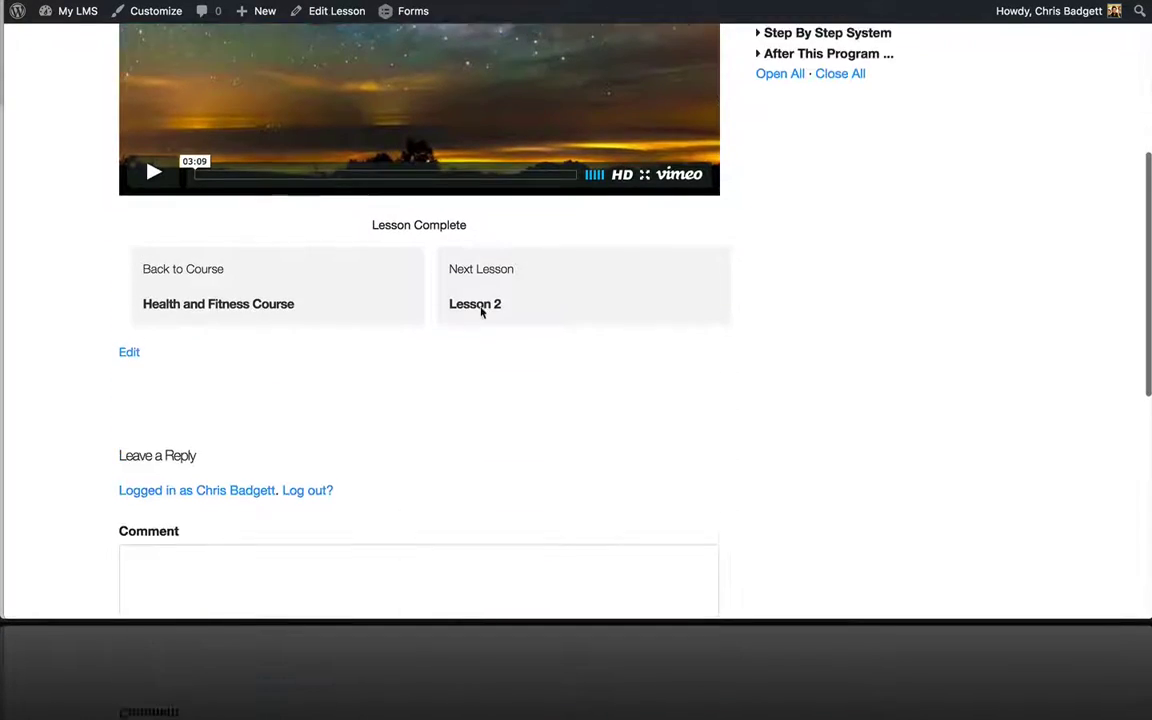
left_click(337, 11)
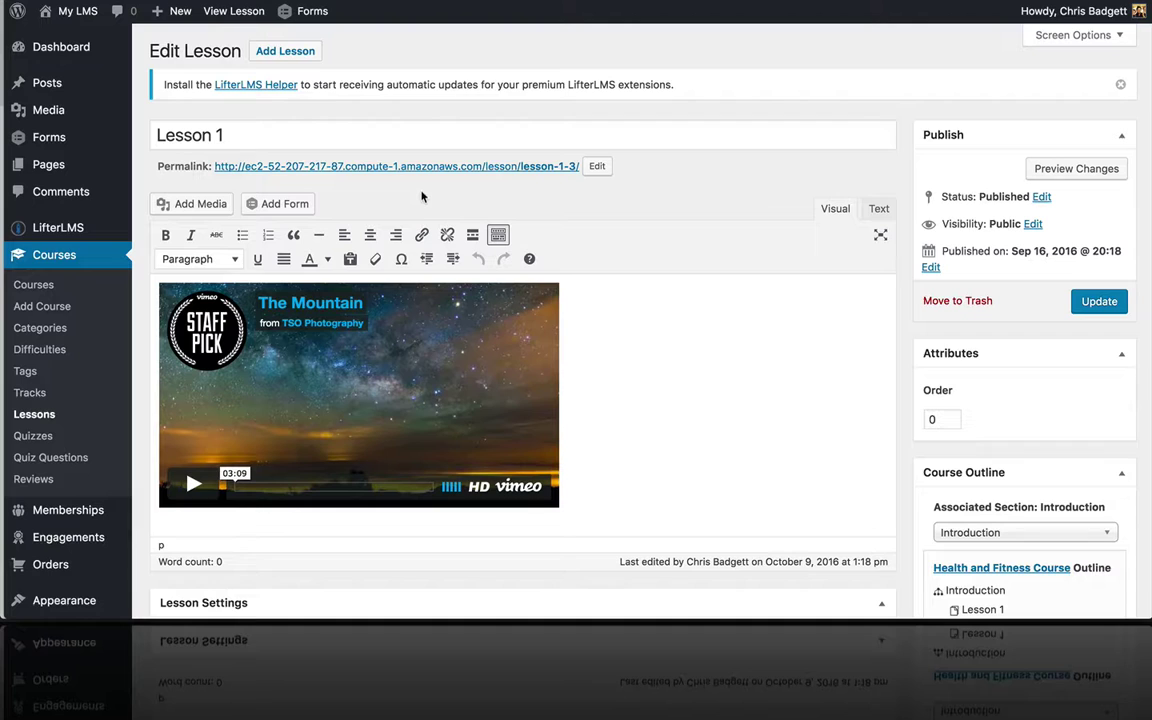
- Add an empty paragraph directly below the lesson's Vimeo video
left_click(646, 298)
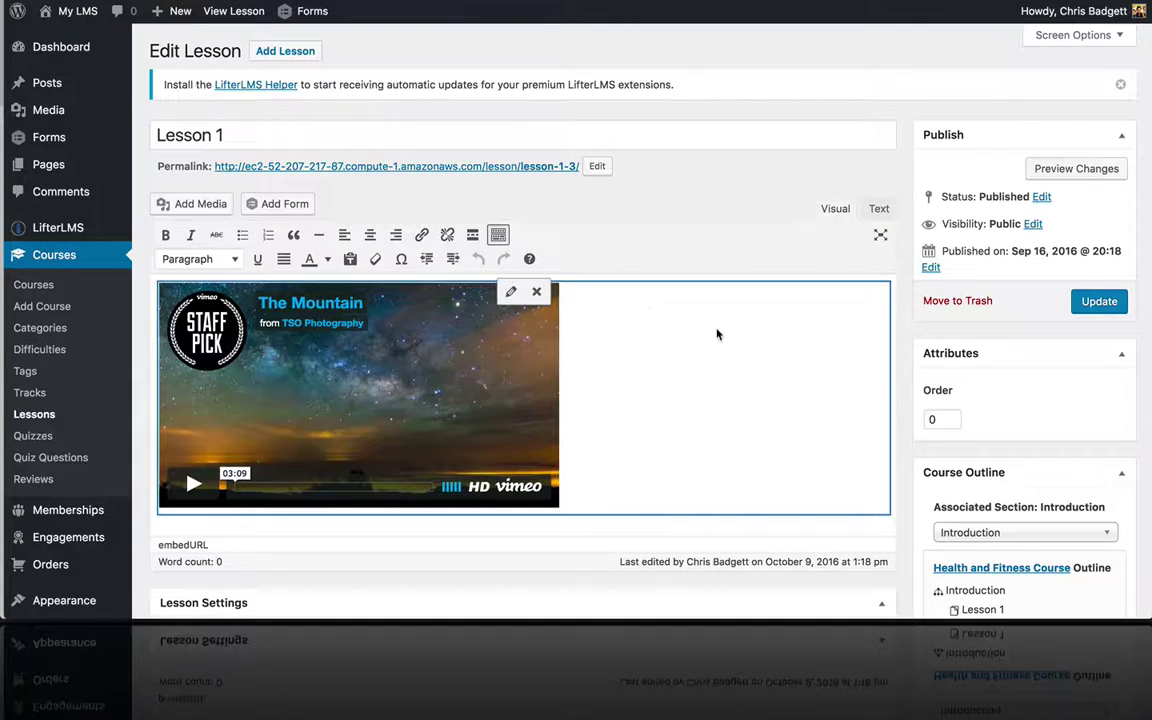
left_click(891, 320)
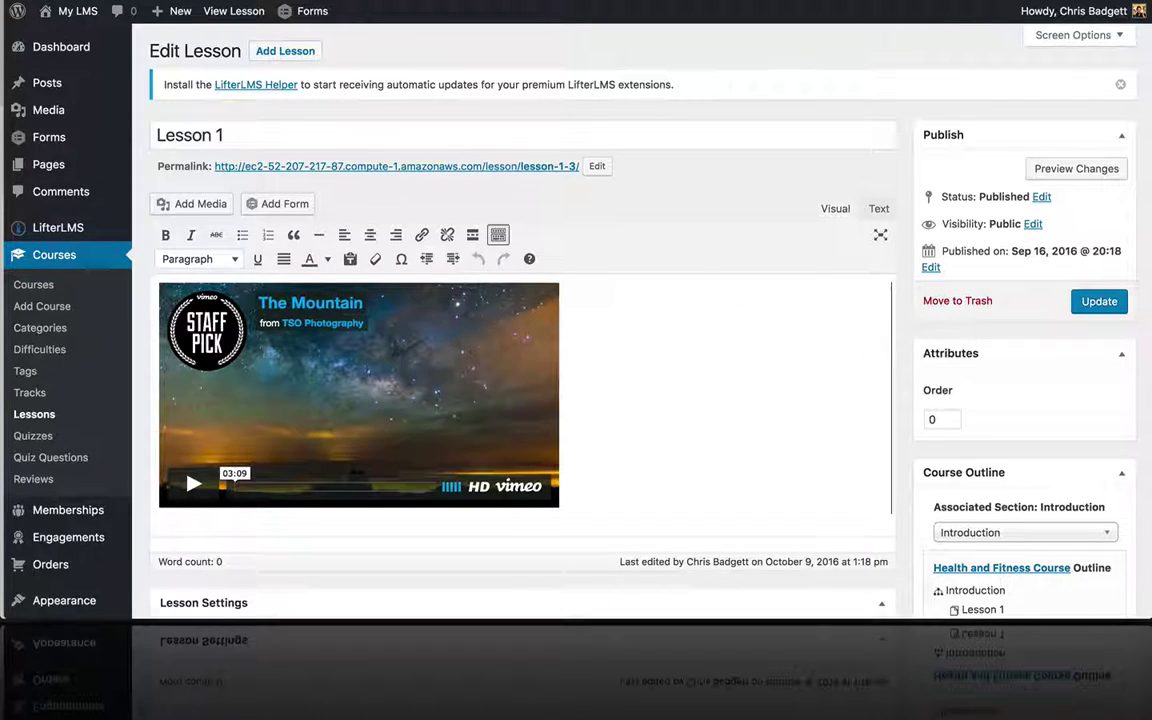
key("Return")
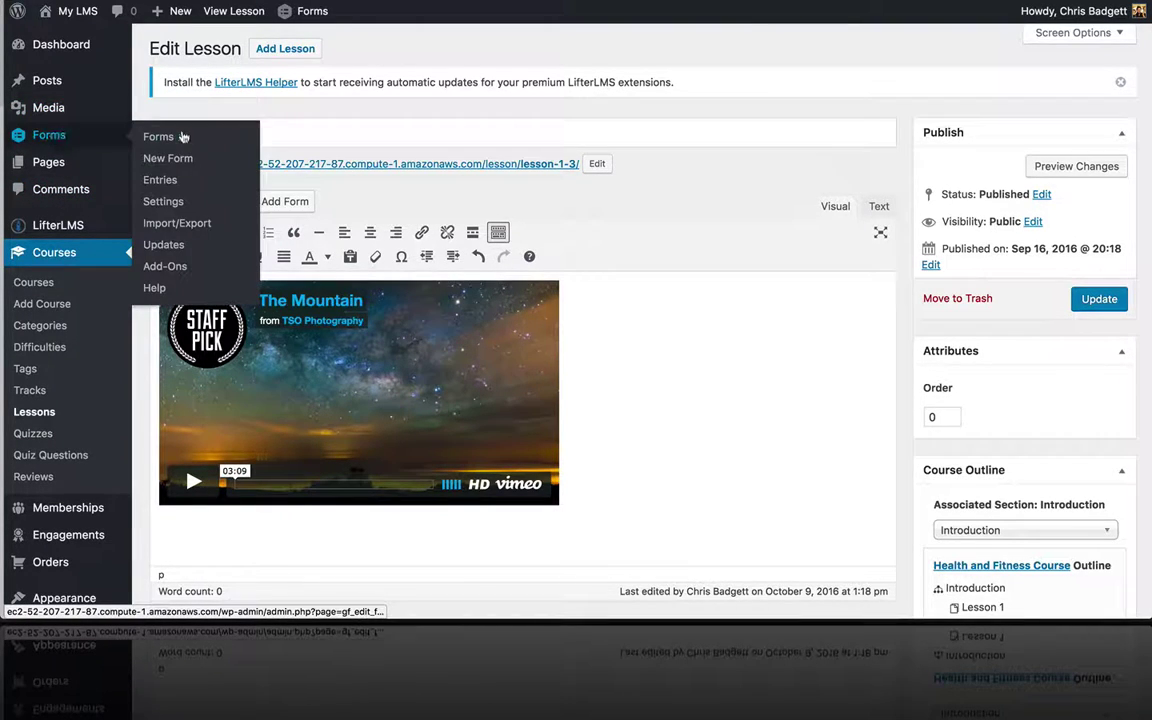
mouse_move(277, 203)
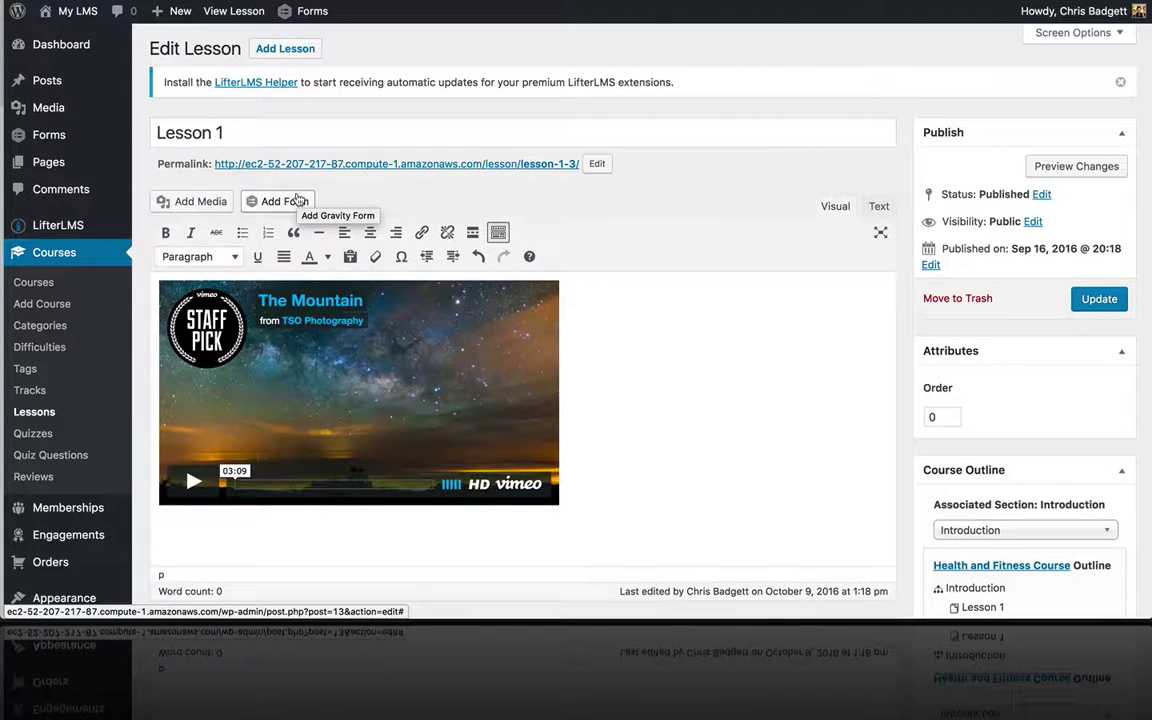
- Insert the Lesson Reaction and Assignment Gravity Form below the video, with its description hidden
left_click(297, 199)
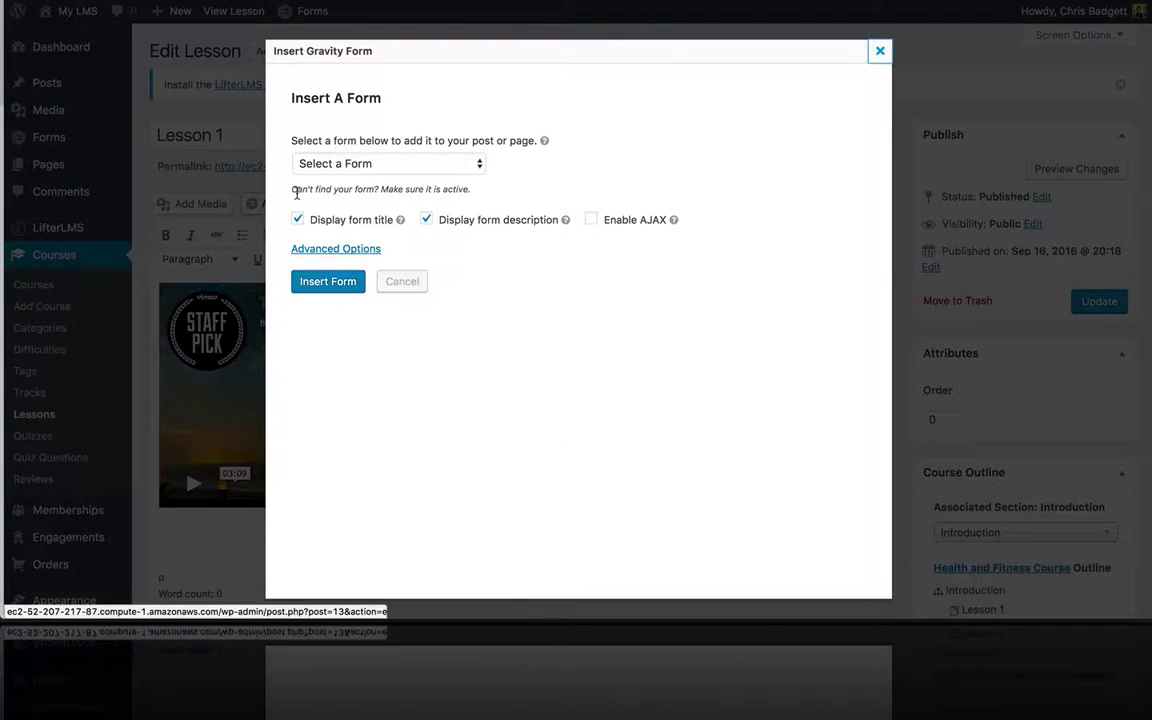
left_click(390, 168)
left_click(336, 149)
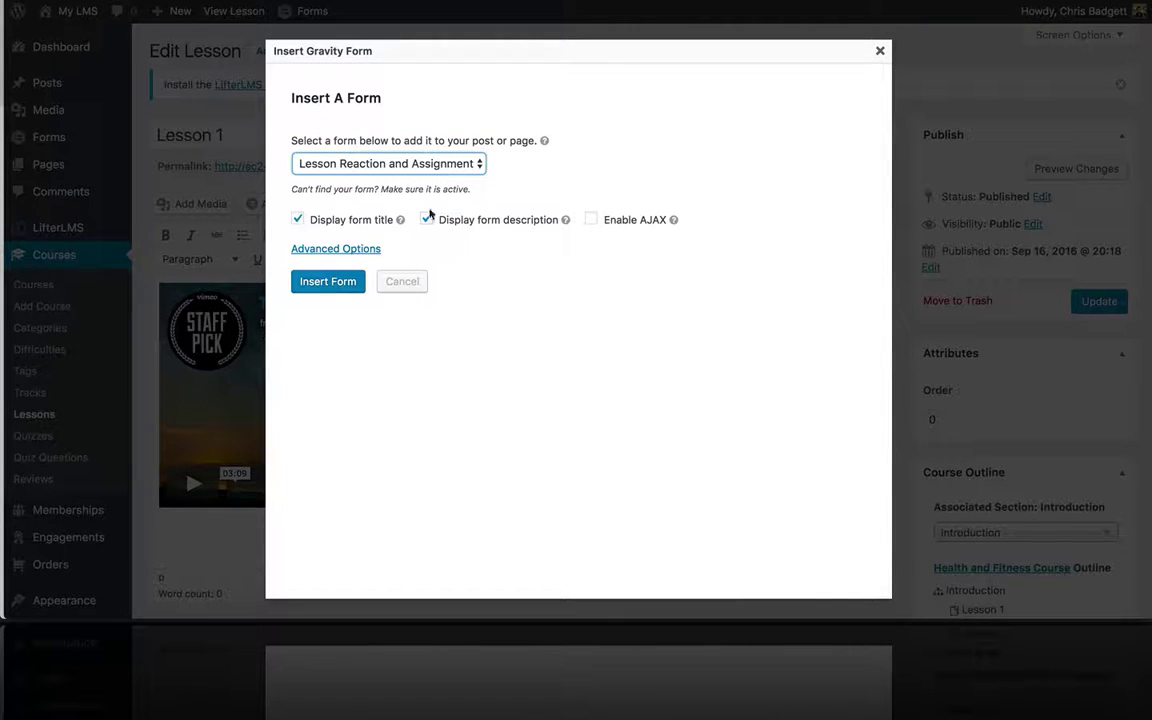
left_click(427, 219)
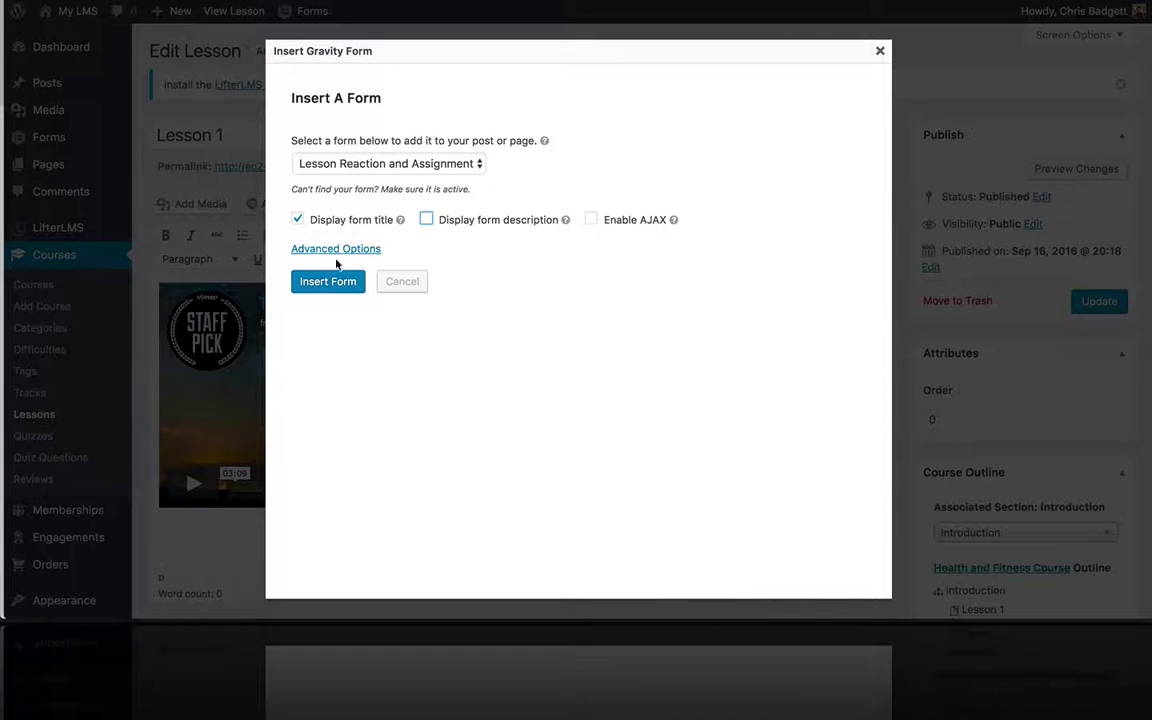
left_click(321, 283)
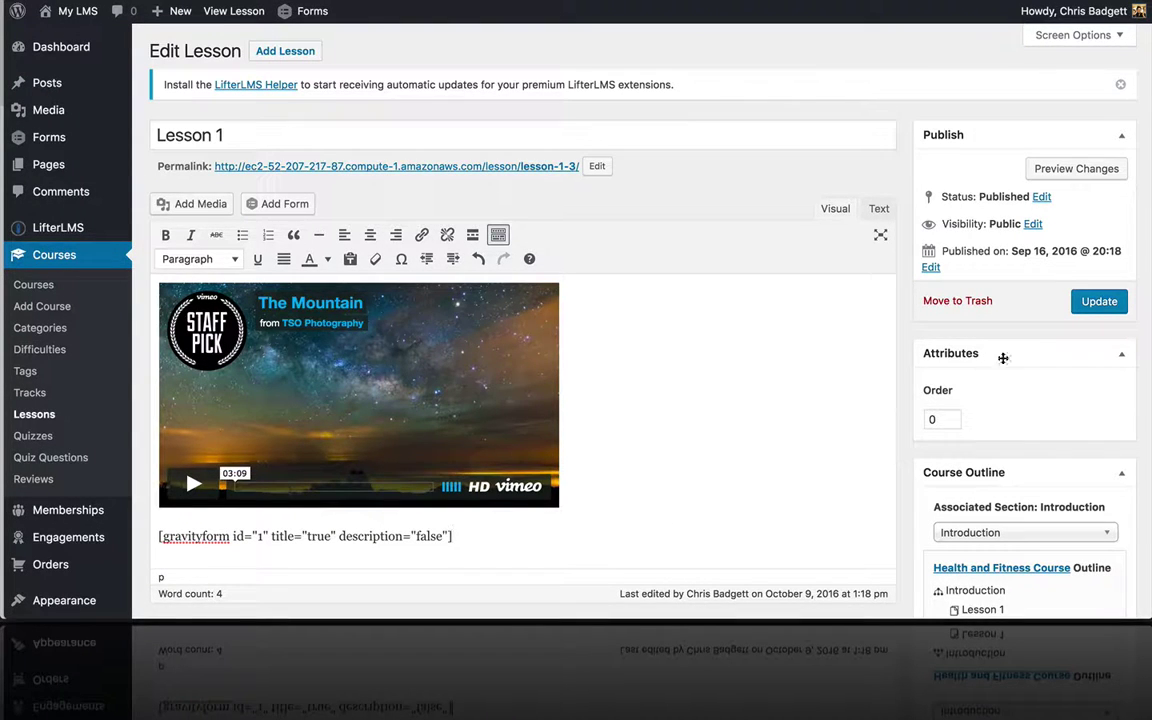
- Update Lesson 1 and bring up its live front-end page
left_click(1099, 301)
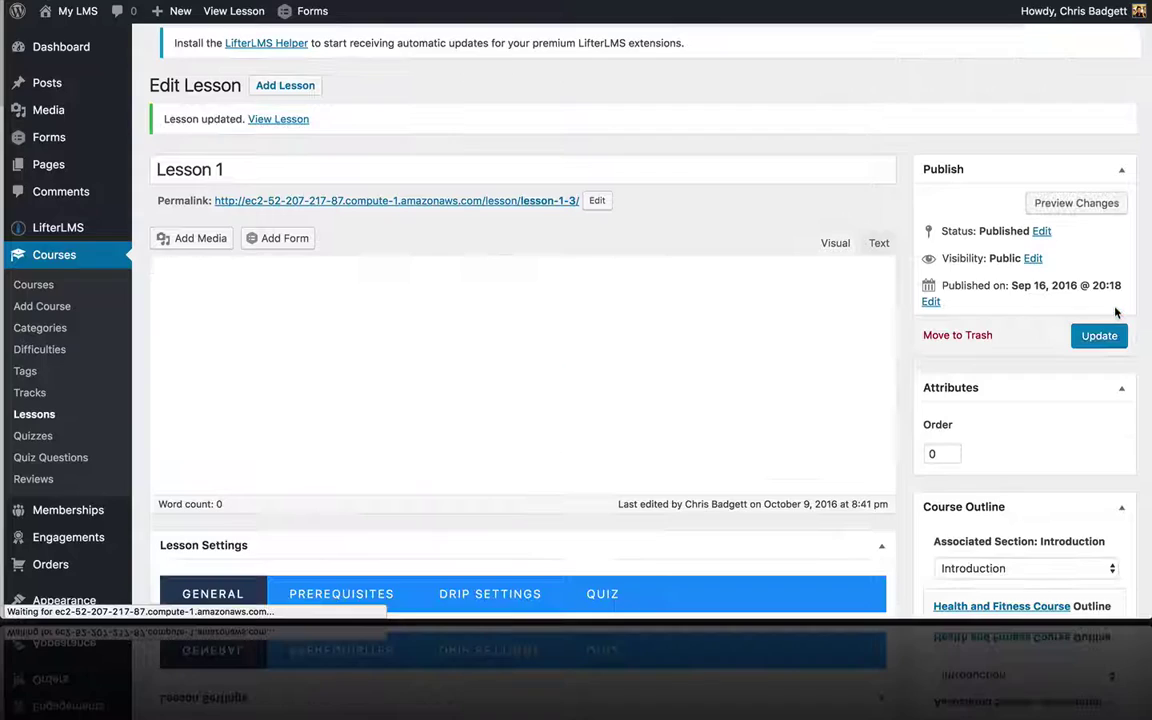
key("ctrl+Up")
left_click(455, 132)
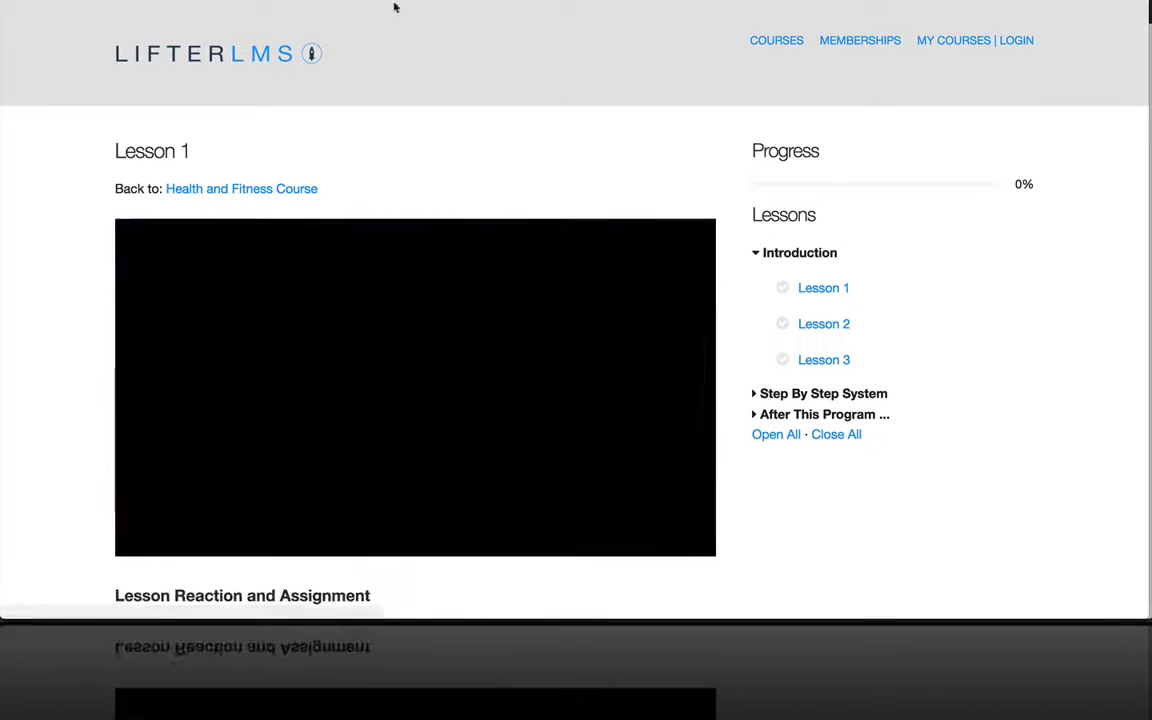
- Type three lines of test text into the form's reaction box, then select the photo upload question
scroll(471, 309, "down", 2)
scroll(471, 309, "down", 3)
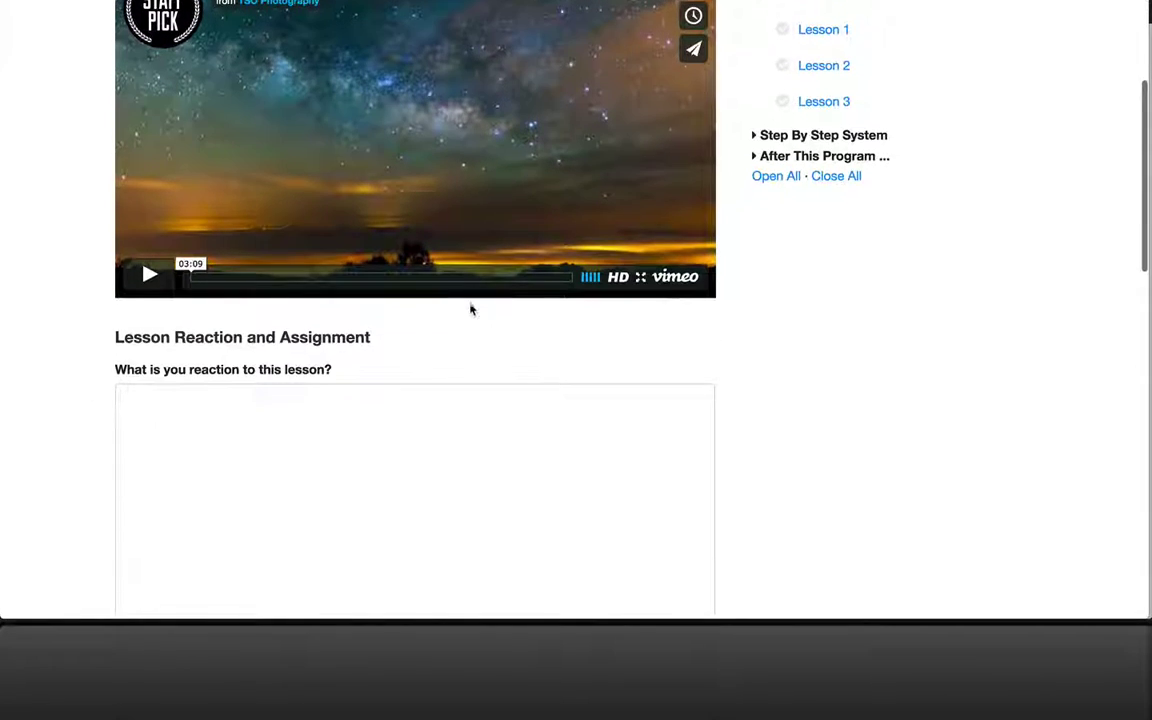
scroll(470, 309, "up", 3)
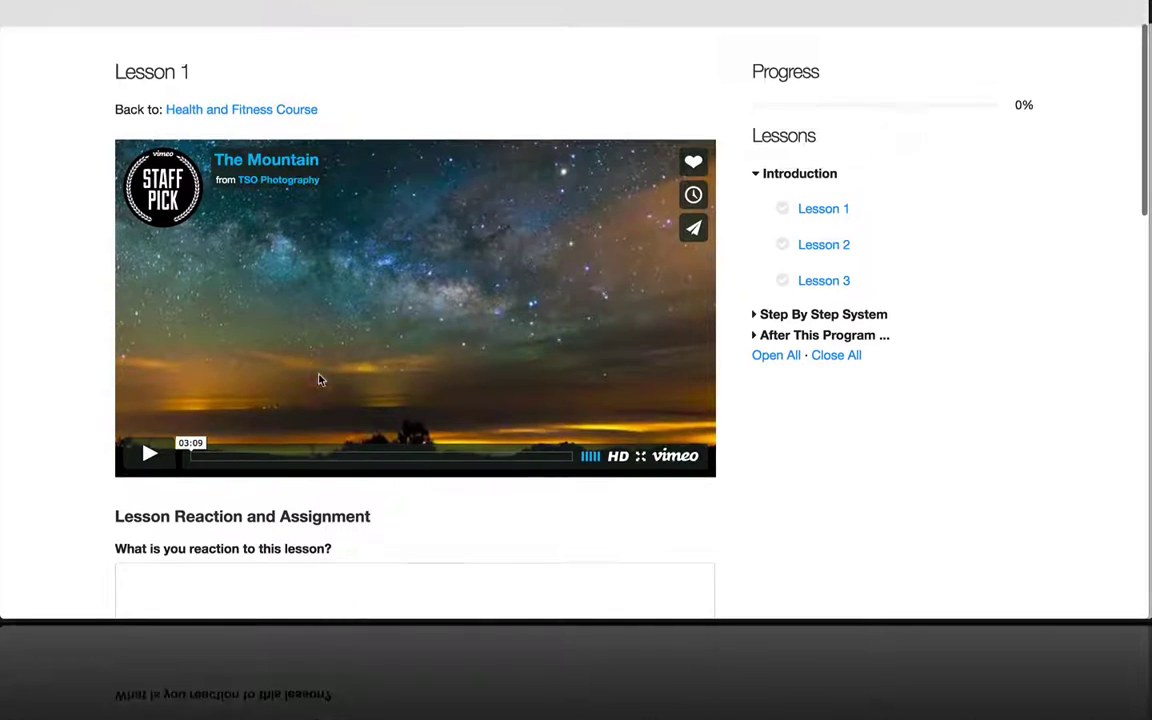
scroll(320, 379, "down", 5)
left_click(247, 334)
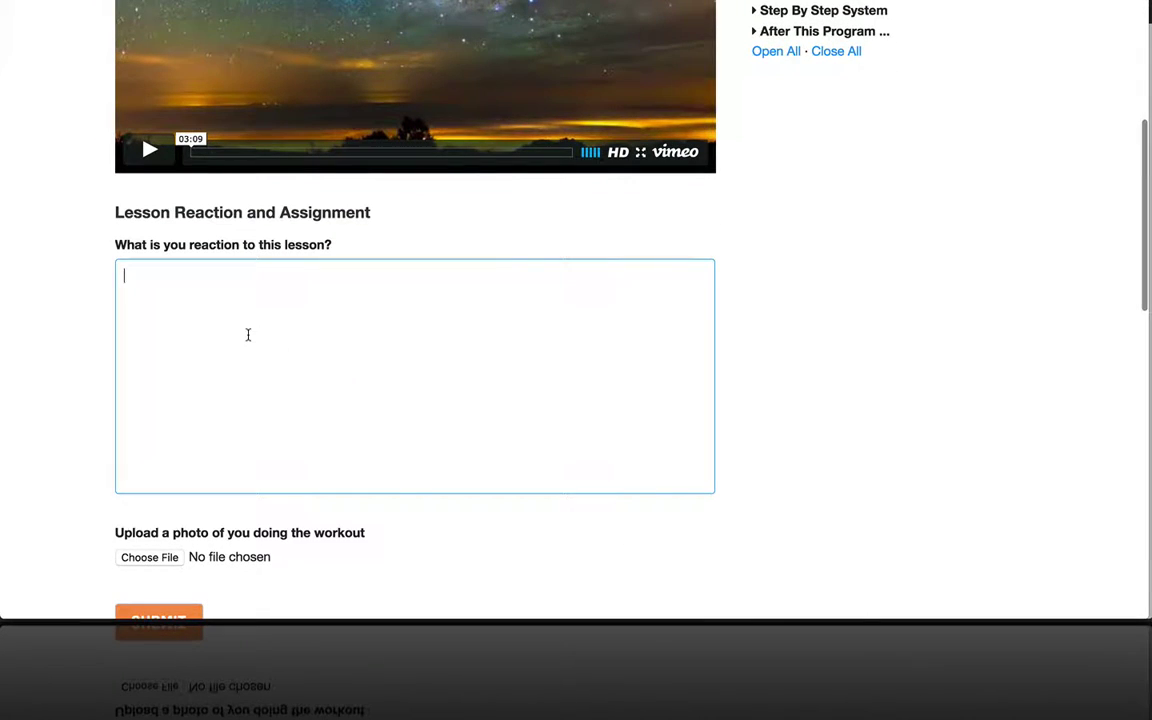
type("bvjbv,n")
key("Return")
type("k")
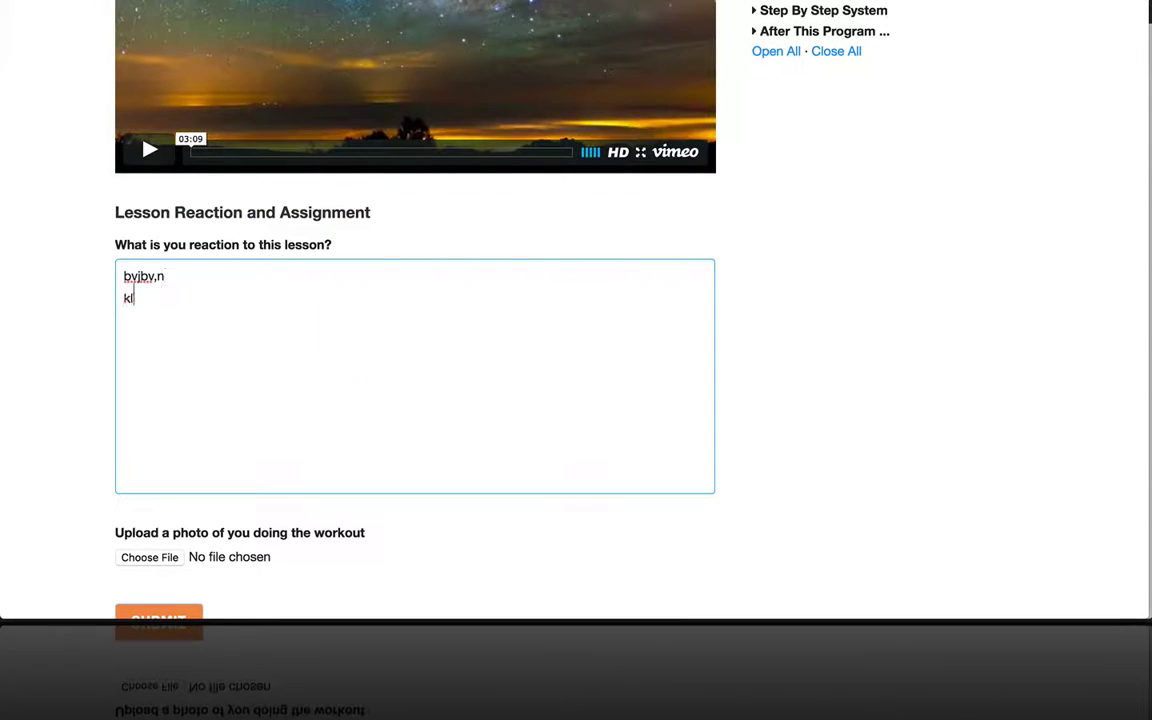
type("ljbkb")
key("Return")
type("jhb,jbln")
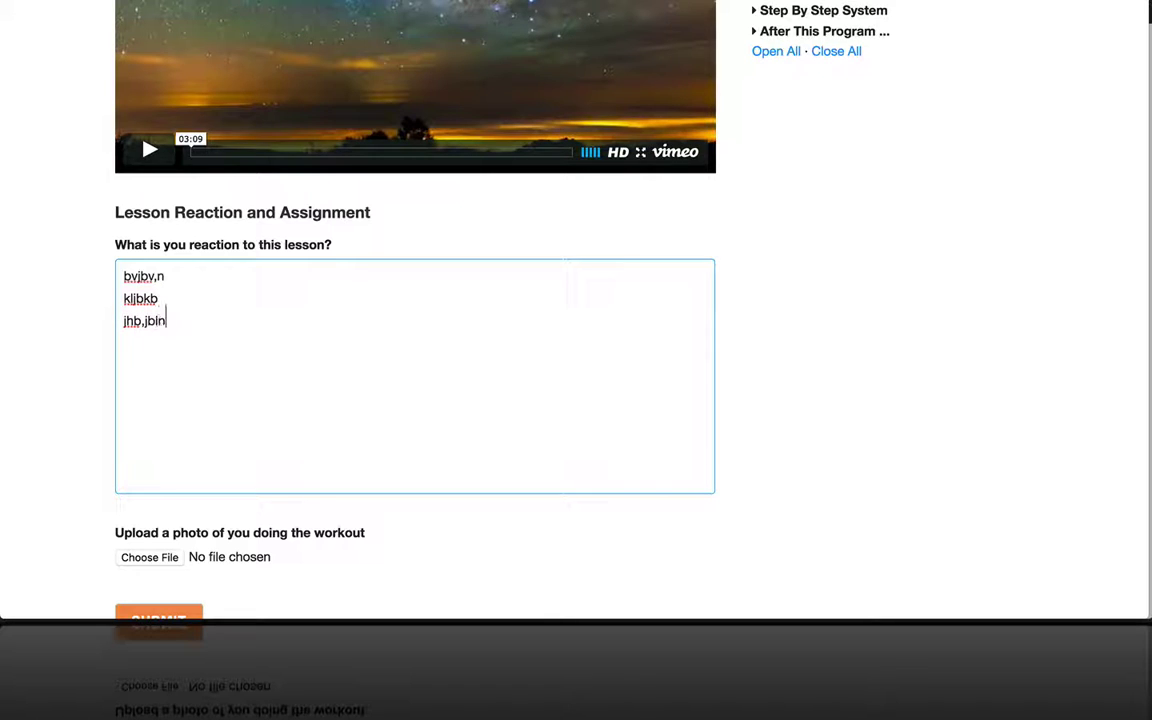
type("b")
scroll(415, 360, "down", 2)
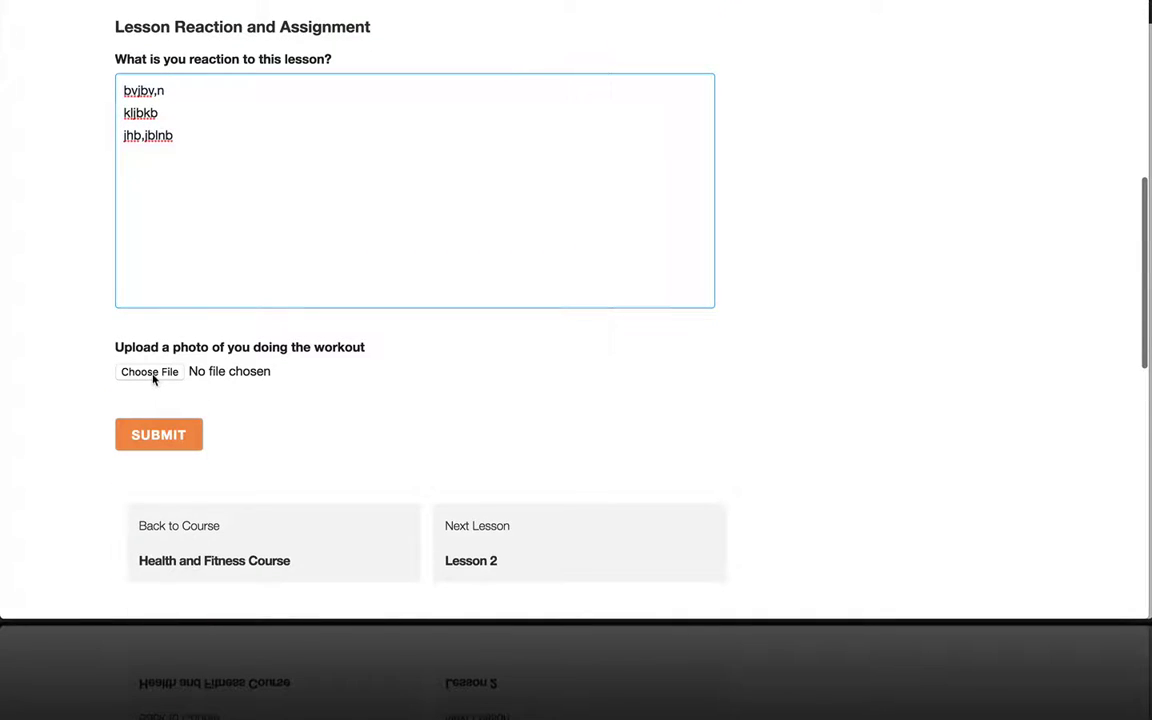
mouse_move(113, 350)
left_mouse_down()
mouse_move(301, 335)
mouse_move(364, 352)
left_mouse_up()
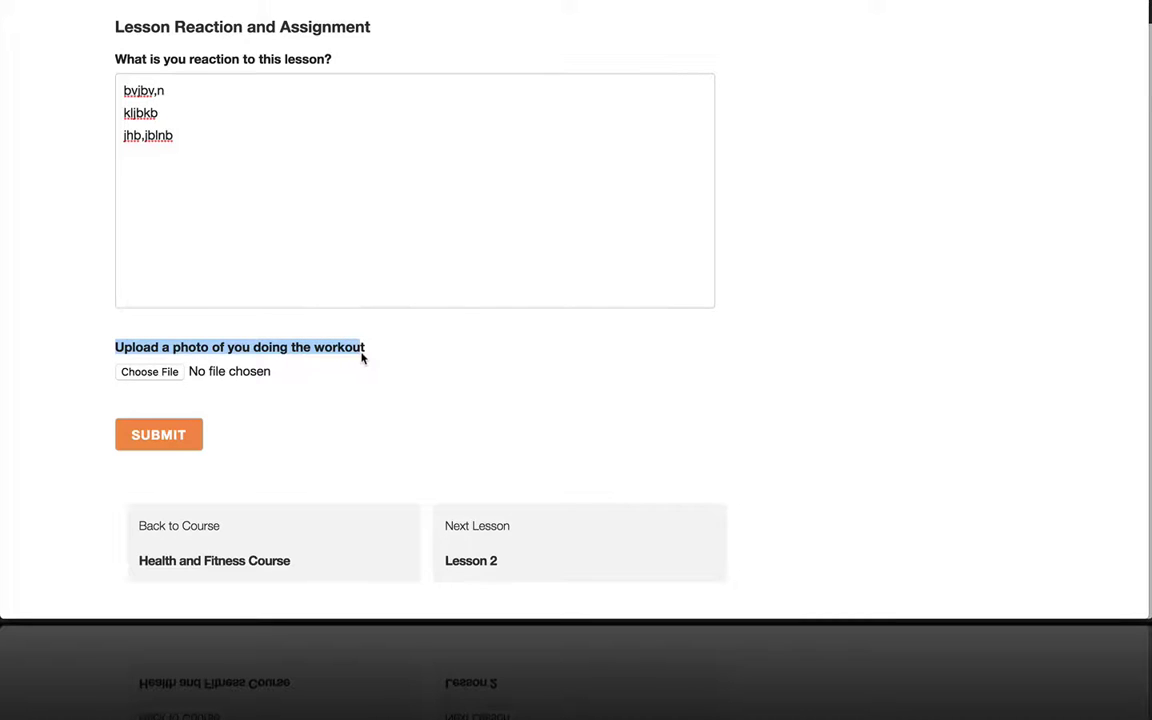
left_click(152, 371)
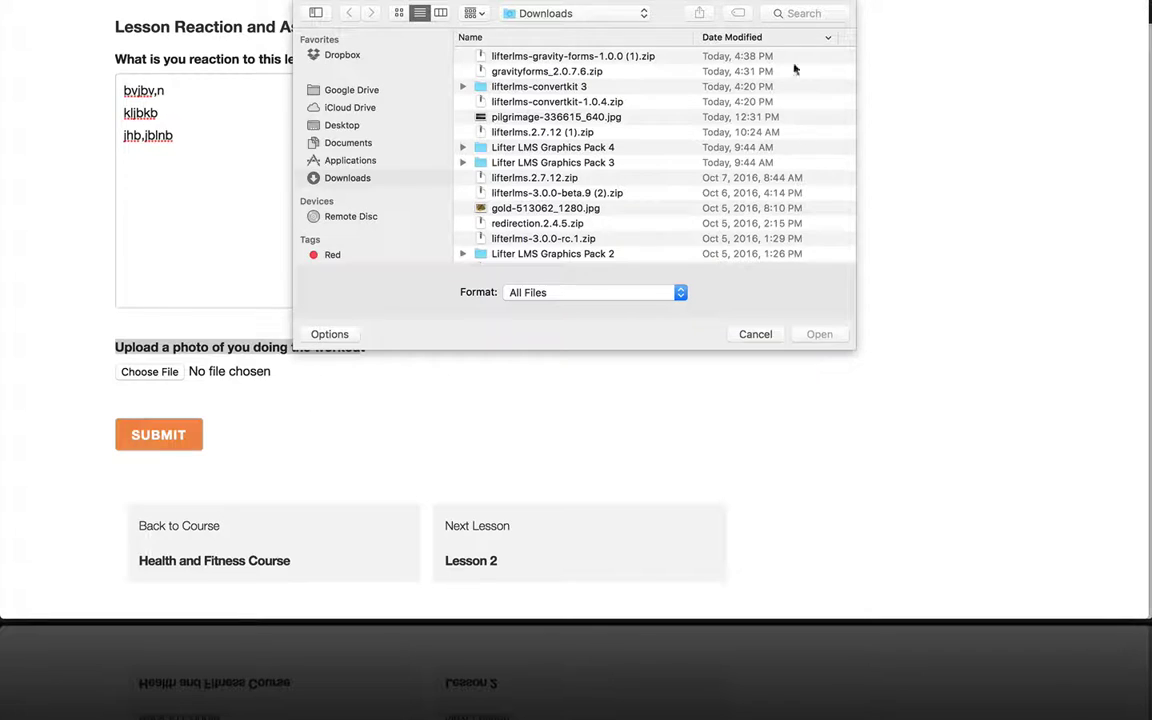
left_click(770, 334)
scroll(270, 340, "down", 1)
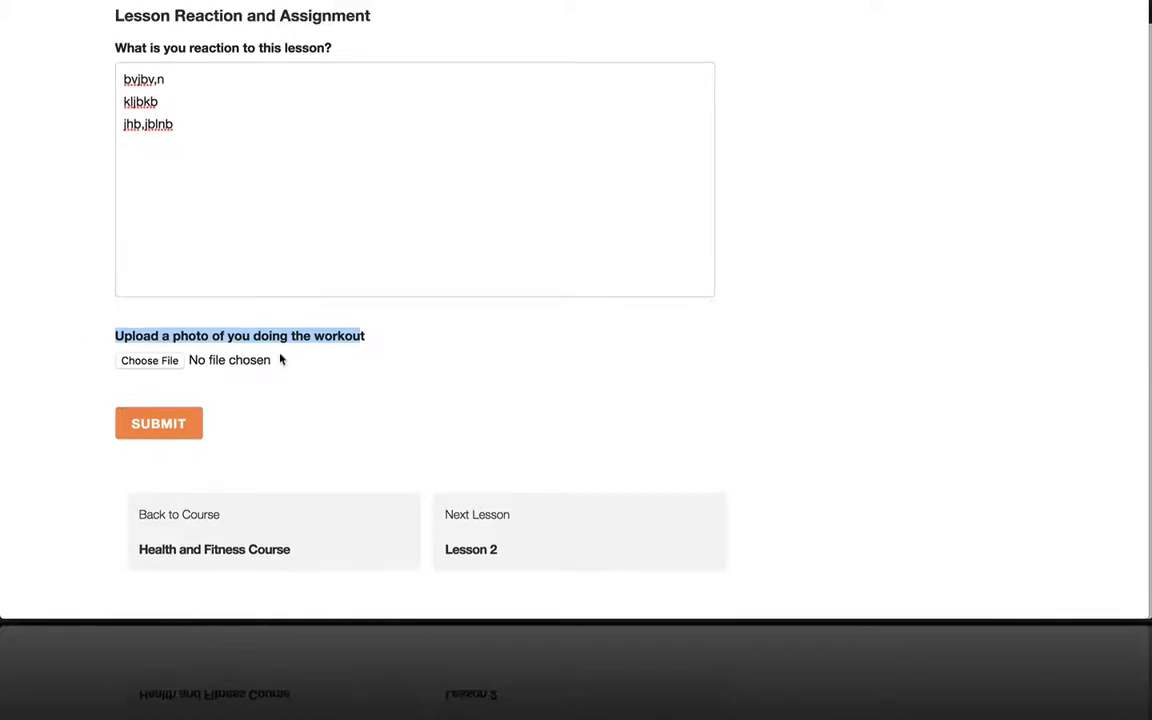
scroll(280, 360, "down", 2)
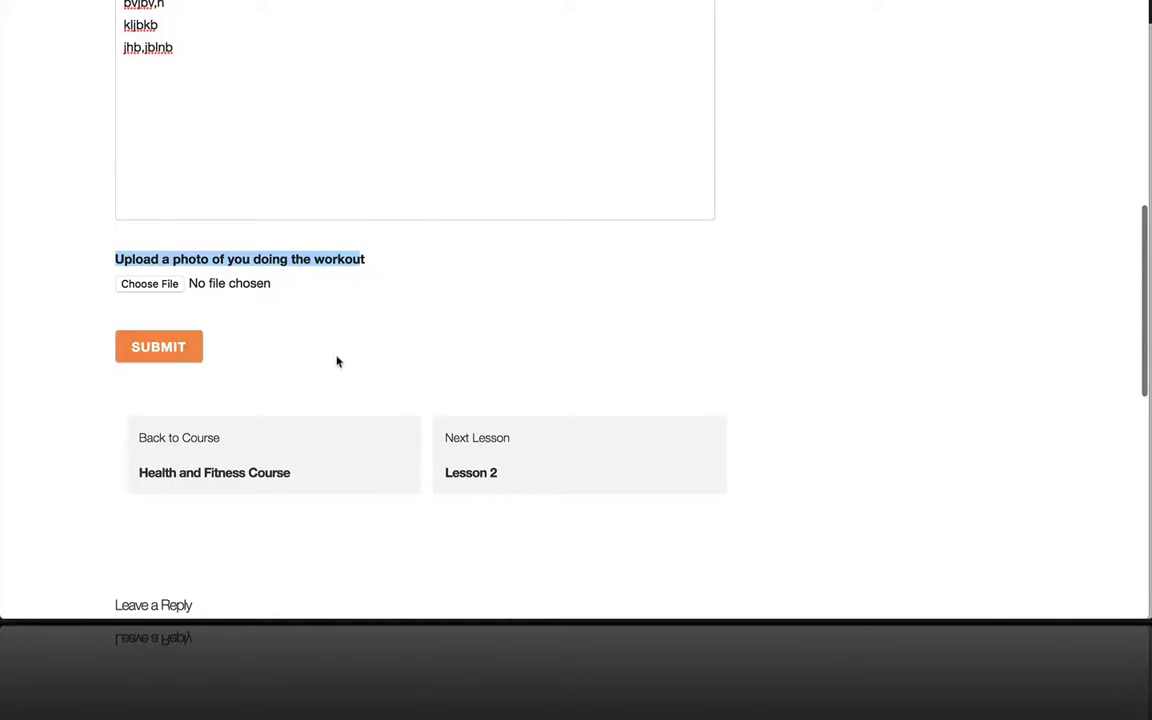
scroll(455, 329, "up", 2)
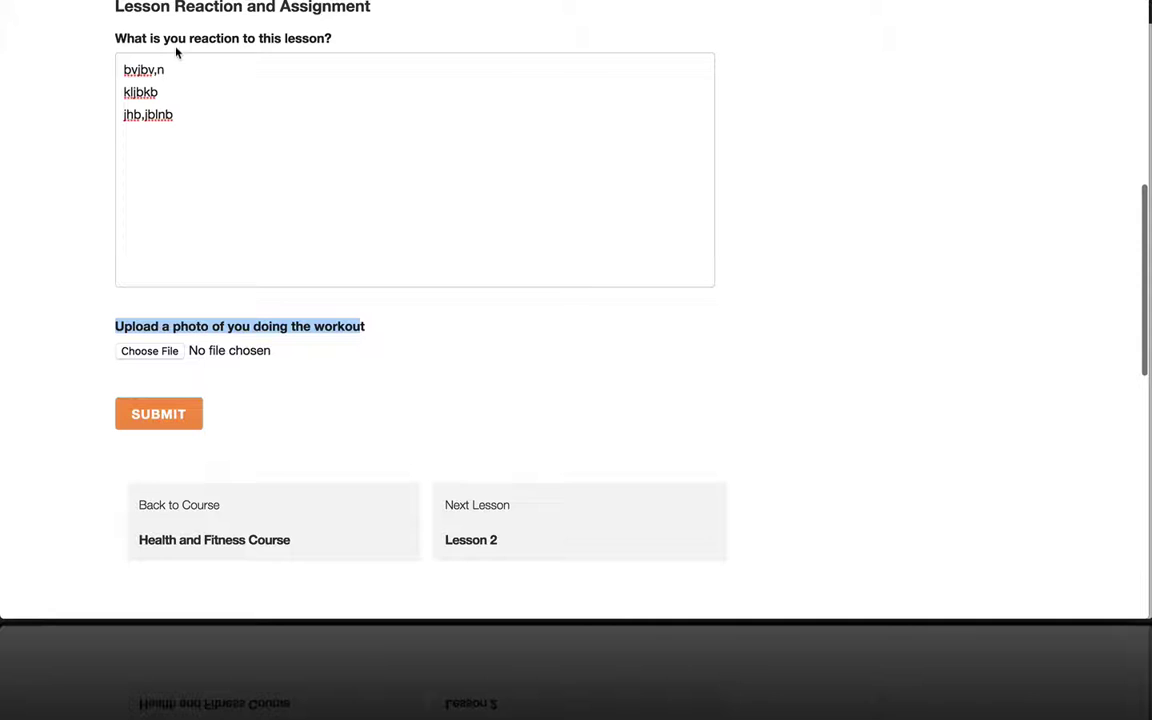
scroll(288, 49, "up", 4)
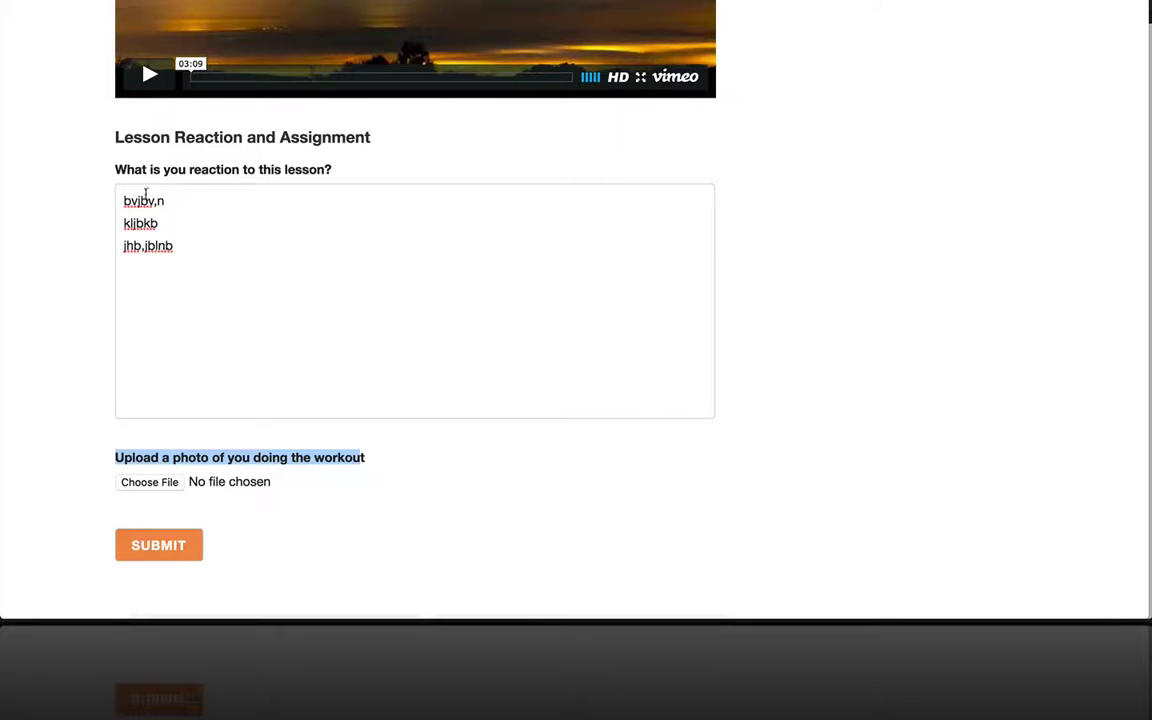
left_click_drag(131, 200, 205, 388)
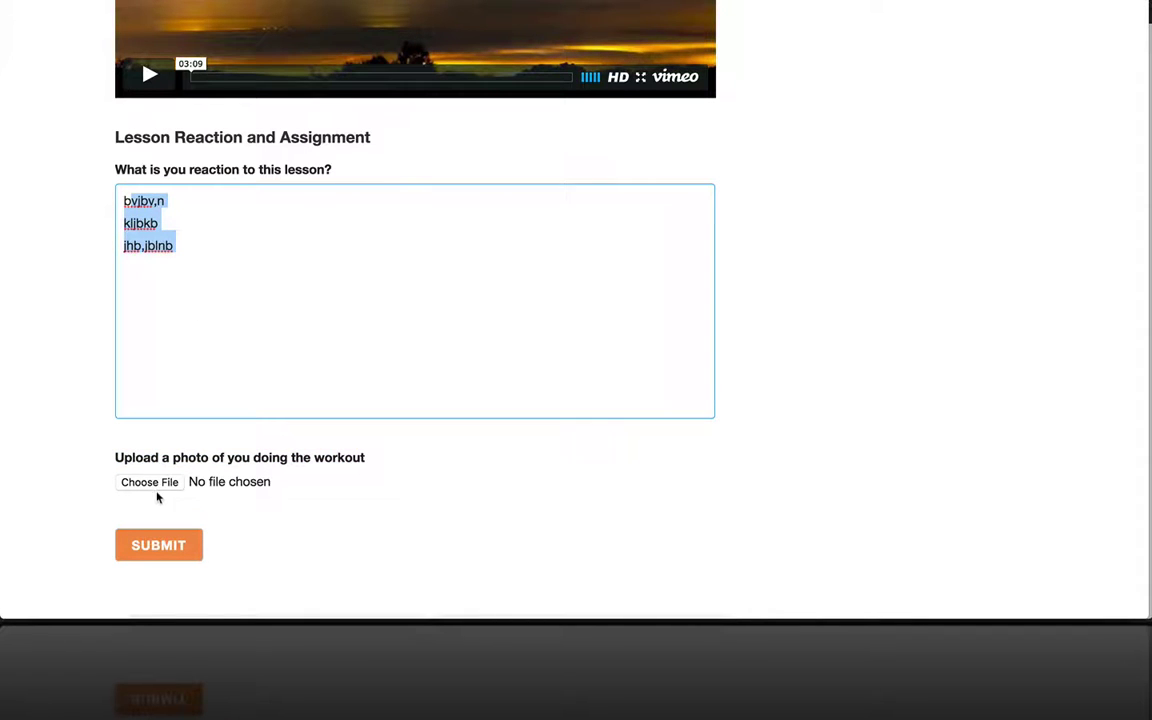
scroll(525, 305, "up", 5)
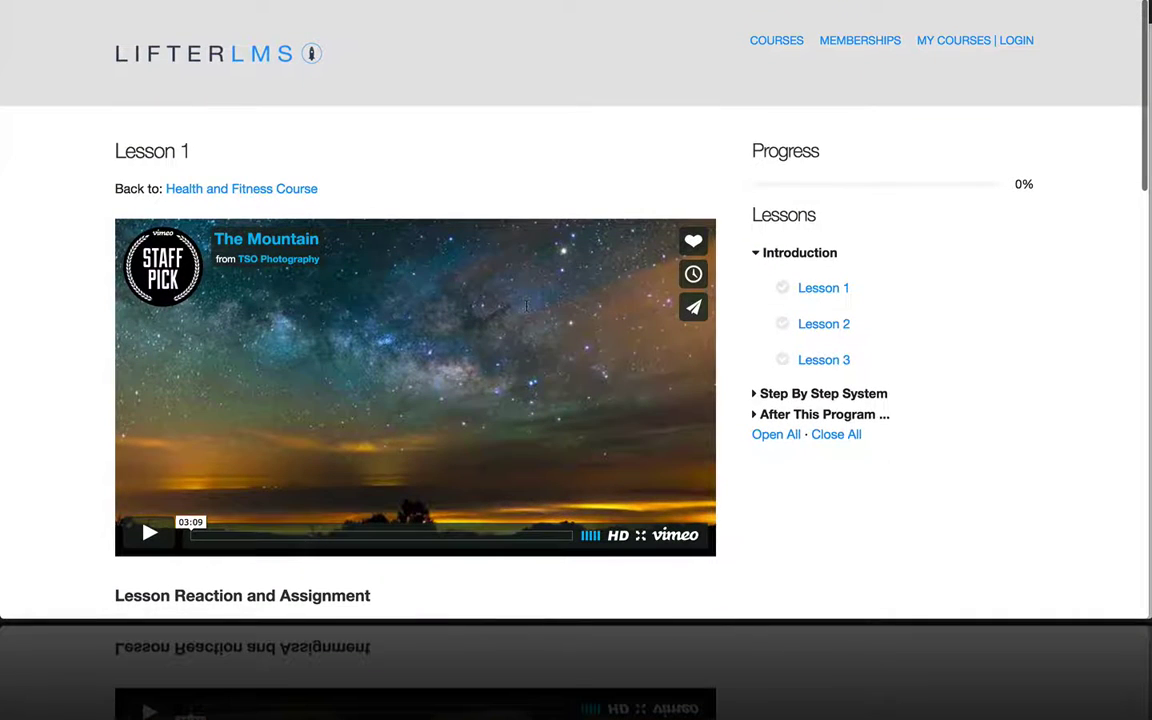